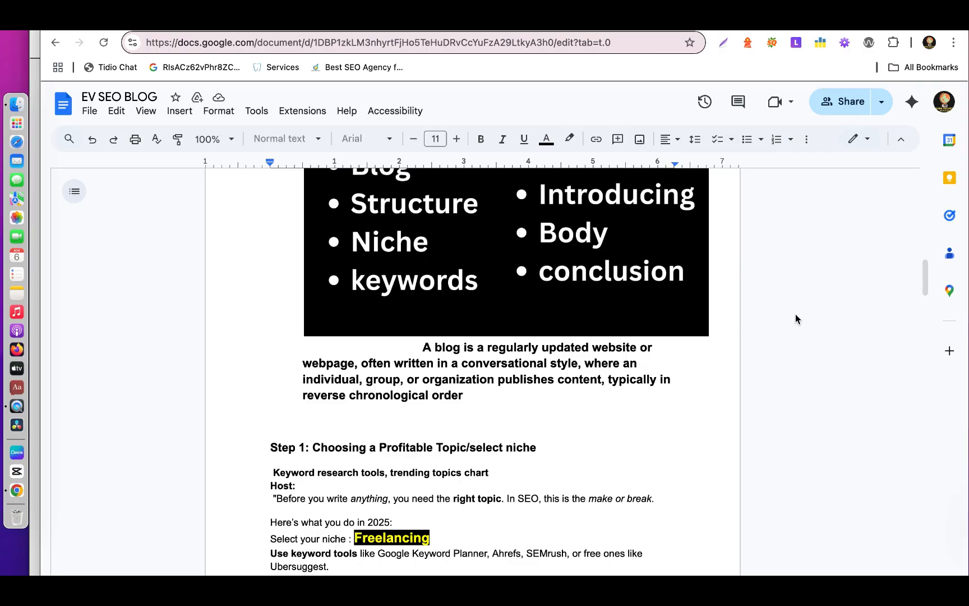
Copy the highlighted "Create an SEO blog outline/structure" prompt for the freelancing keyphrase from the Step 2 section of the document.
left_click_drag(925, 271, 926, 313)
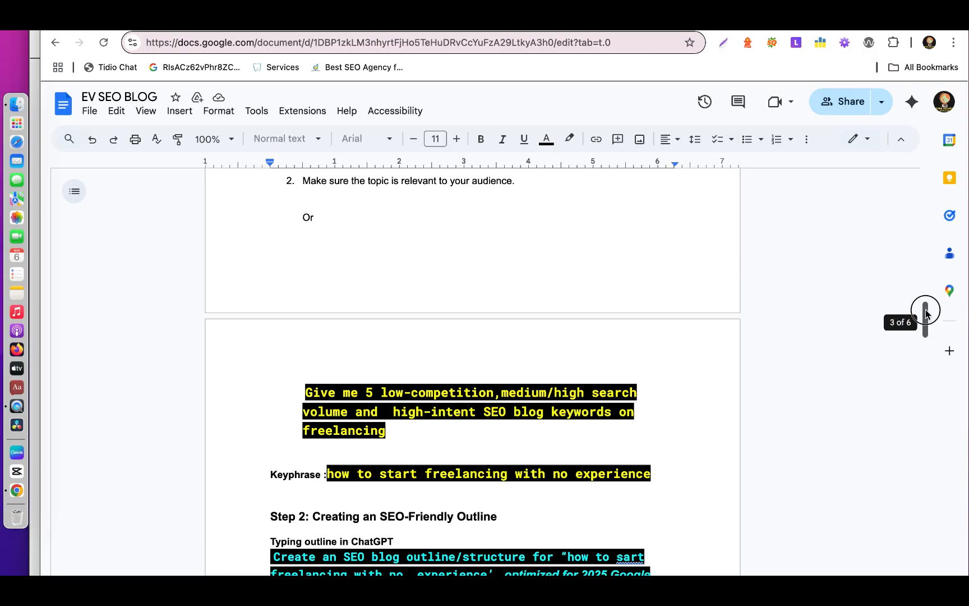
left_click_drag(926, 314, 926, 335)
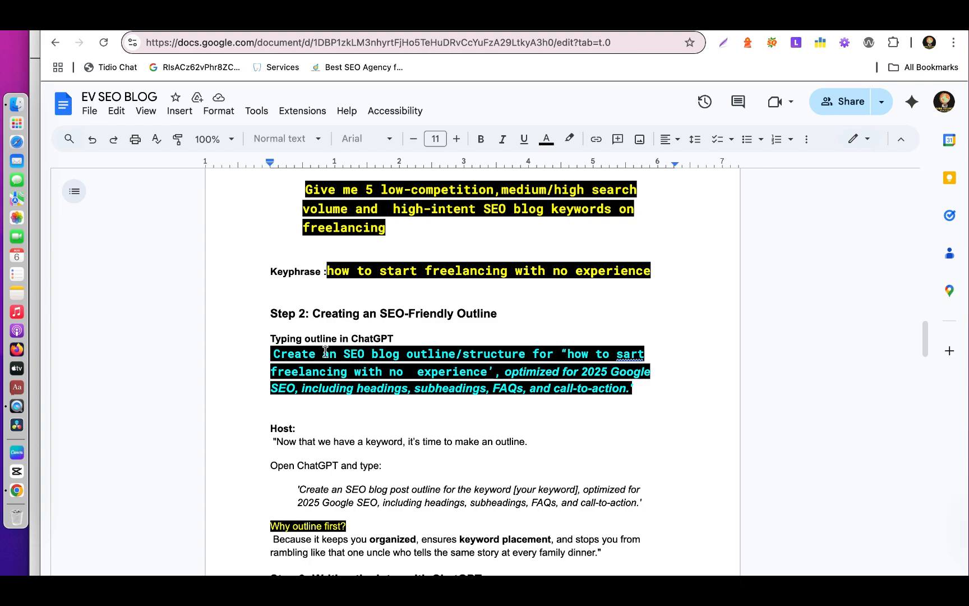
left_click_drag(272, 354, 645, 392)
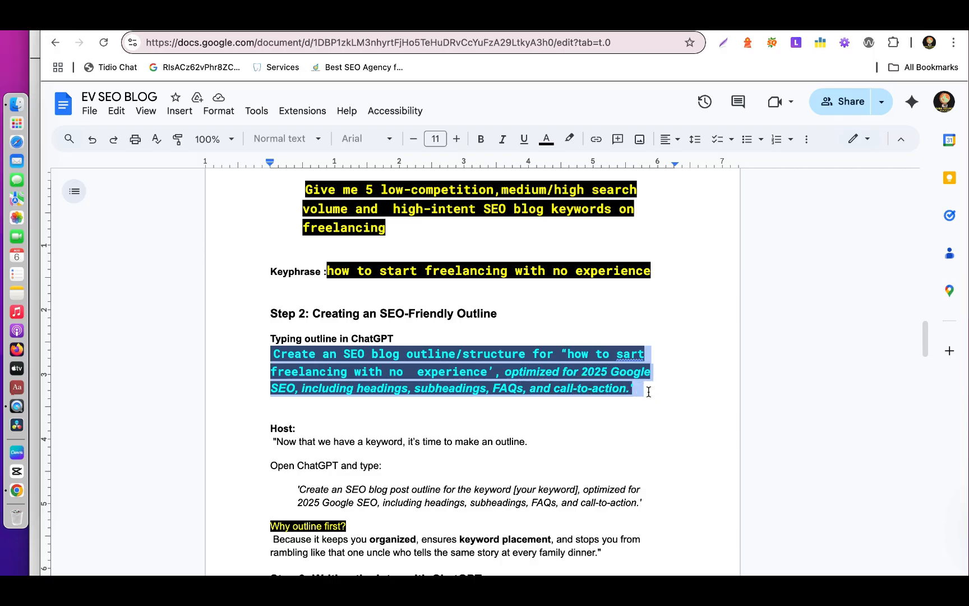
right_click(478, 371)
left_click(537, 283)
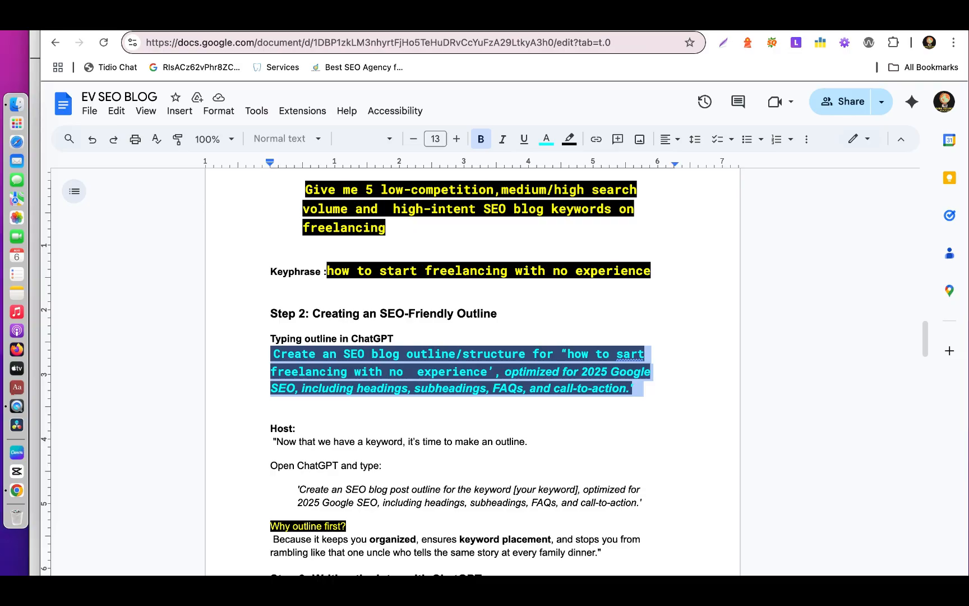
Switch to ChatGPT, send the copied outline prompt, and review the generated blog outline through to its call-to-action.
key("ctrl+Tab")
right_click(347, 323)
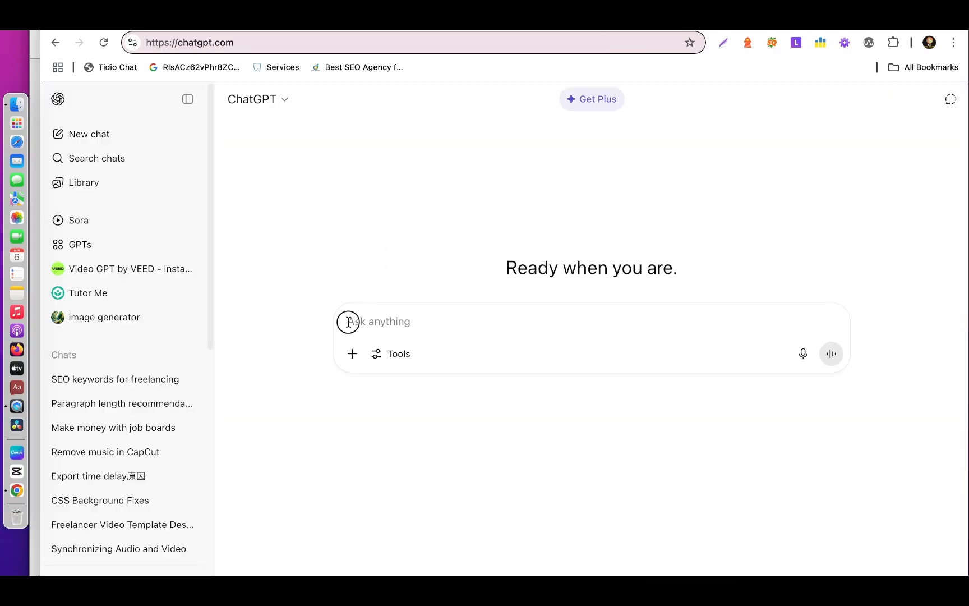
left_click(369, 433)
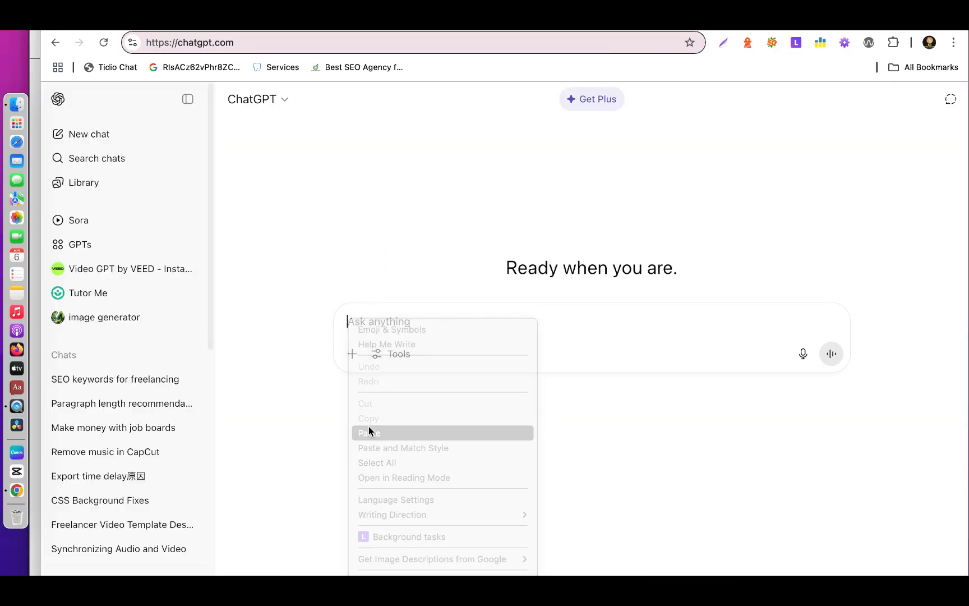
left_click(826, 369)
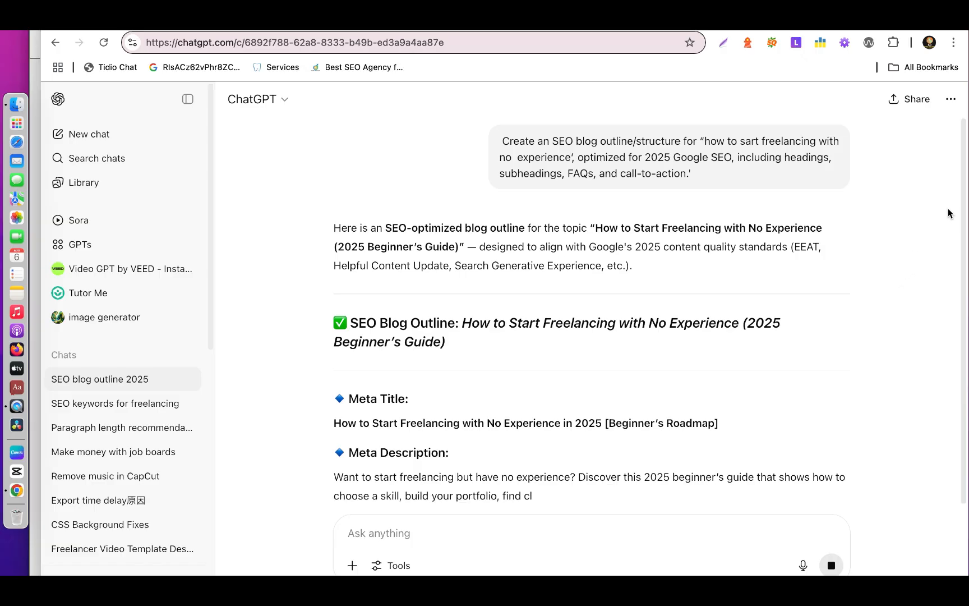
scroll(962, 224, "down", 5)
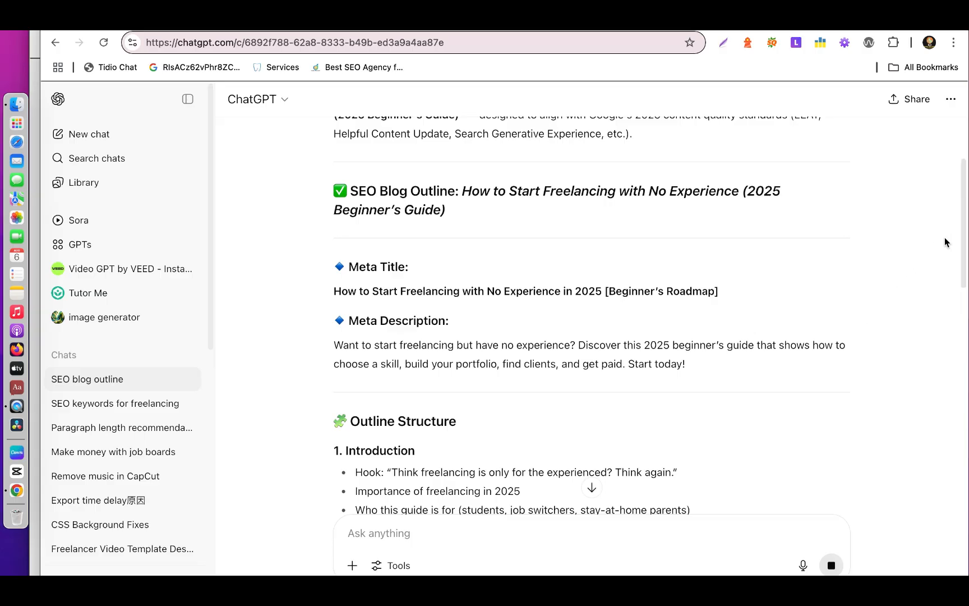
left_click_drag(965, 206, 961, 307)
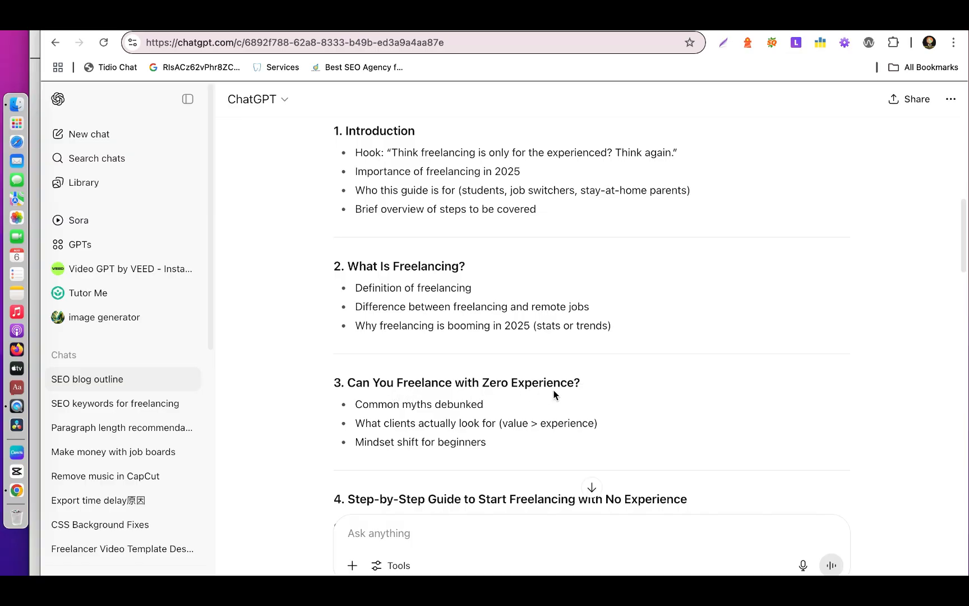
left_click(592, 487)
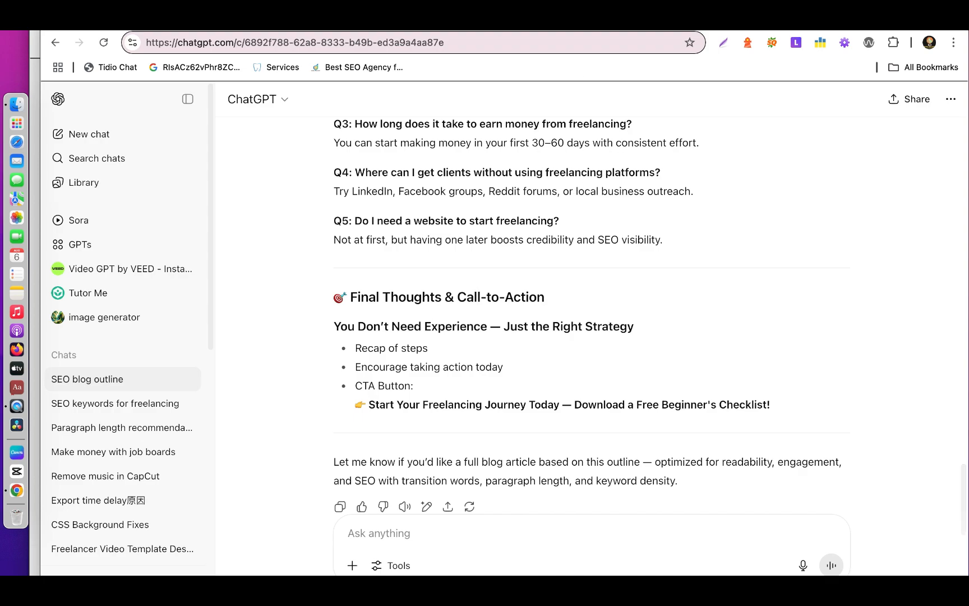
Back in the EV SEO BLOG document, copy the full "Write a detailed SEO optimised article" prompt with the 35% transitional words requirement.
left_click(477, 20)
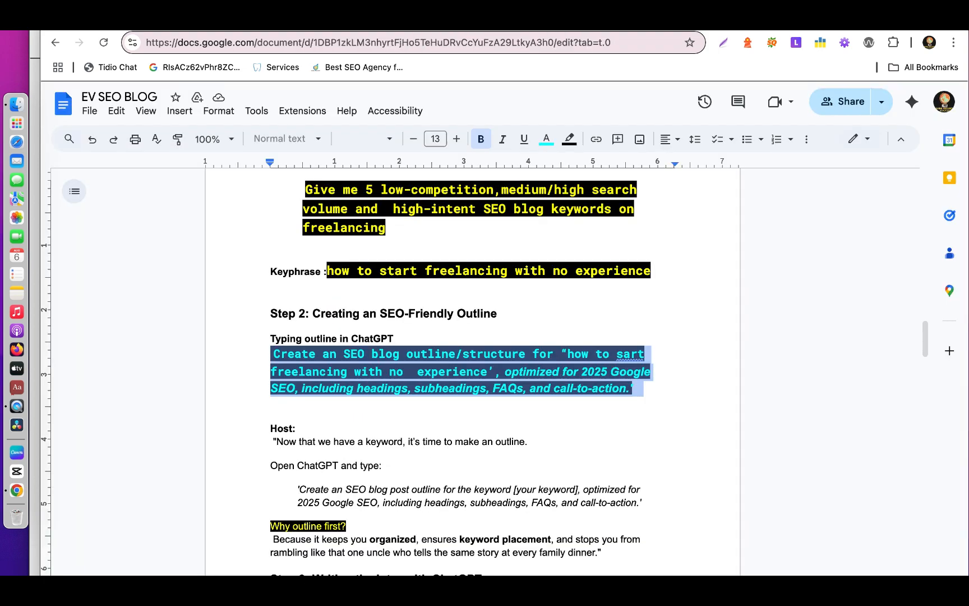
left_click(532, 325)
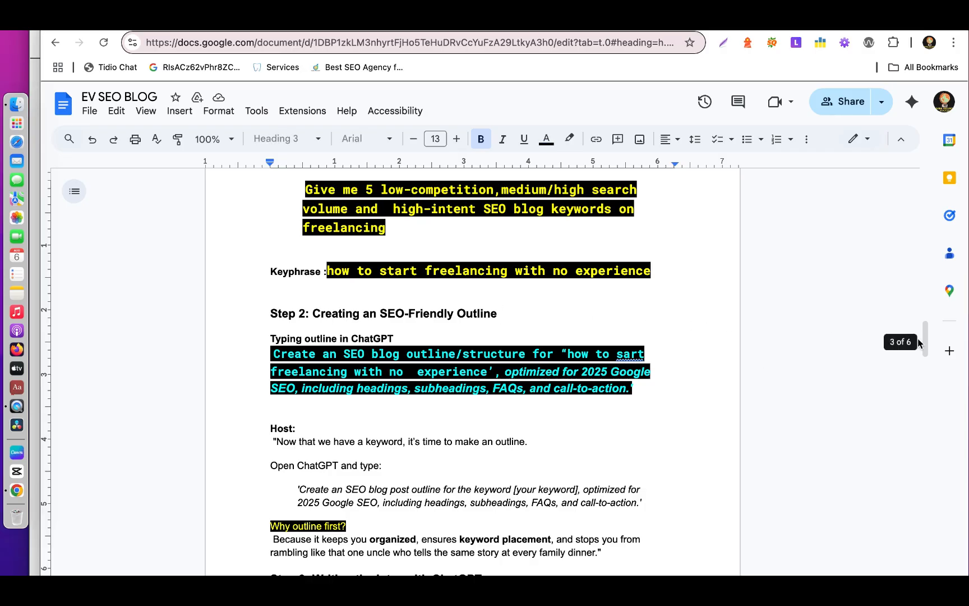
left_click_drag(926, 331, 929, 381)
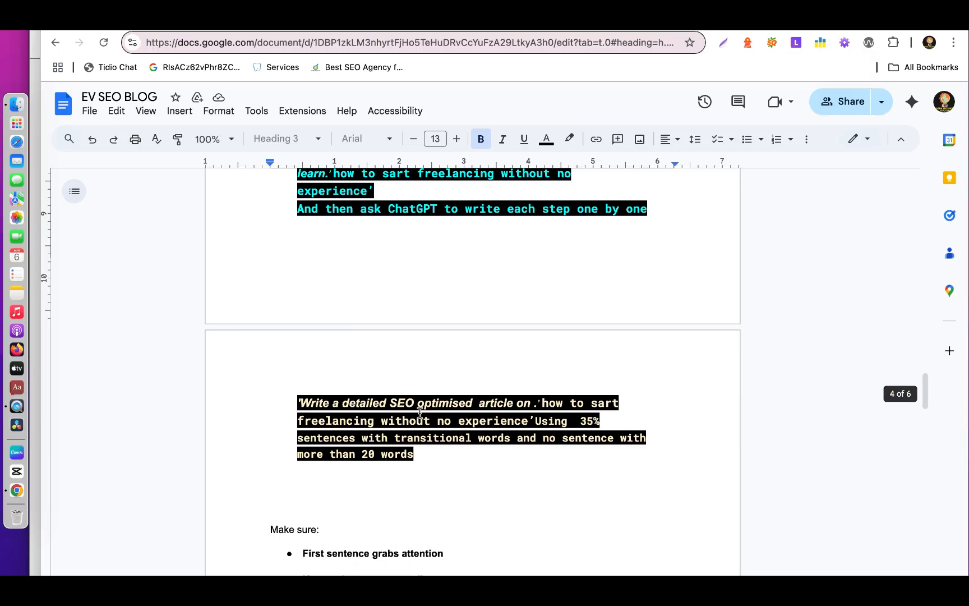
left_click_drag(298, 402, 421, 465)
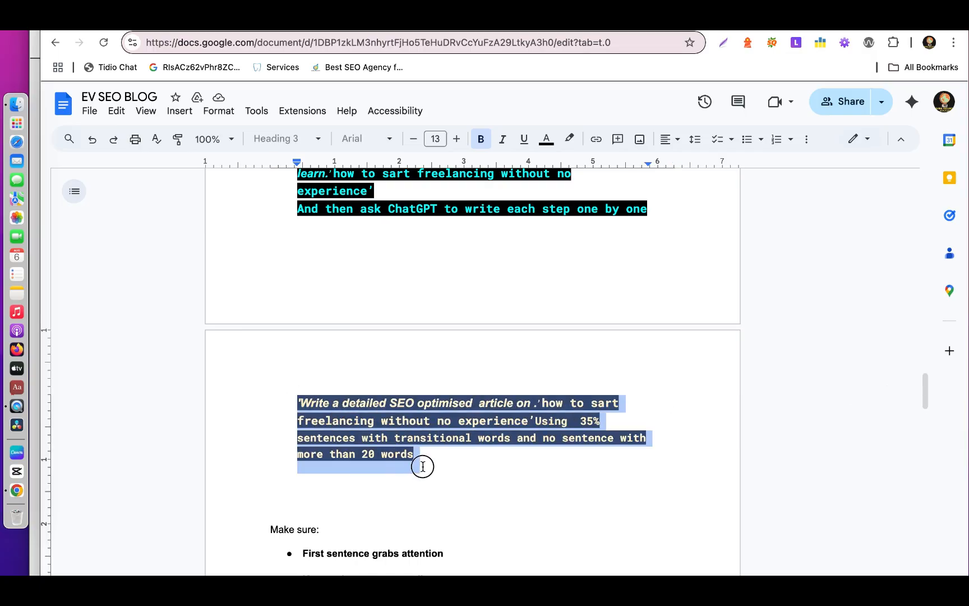
right_click(344, 432)
left_click(402, 284)
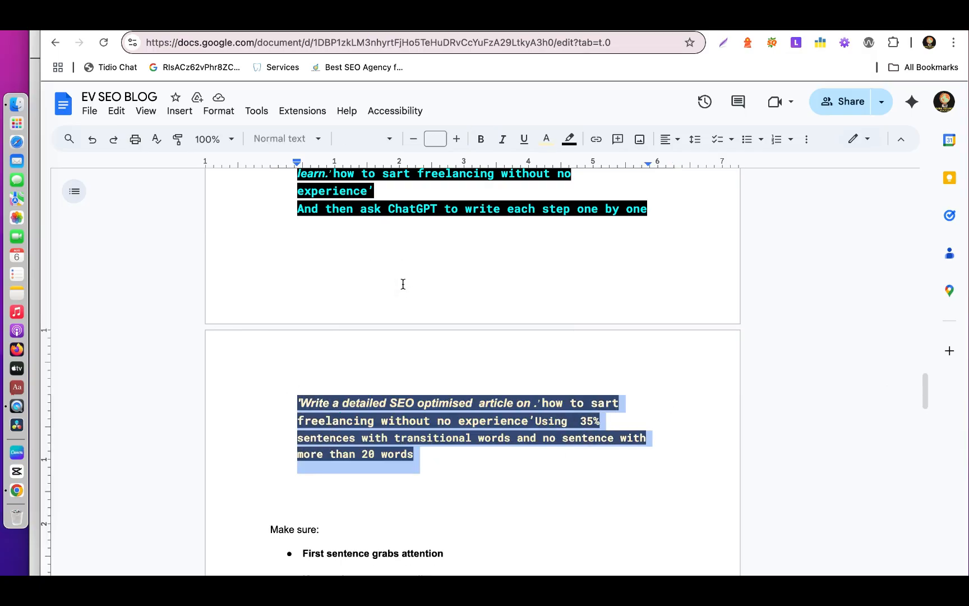
left_click(402, 281)
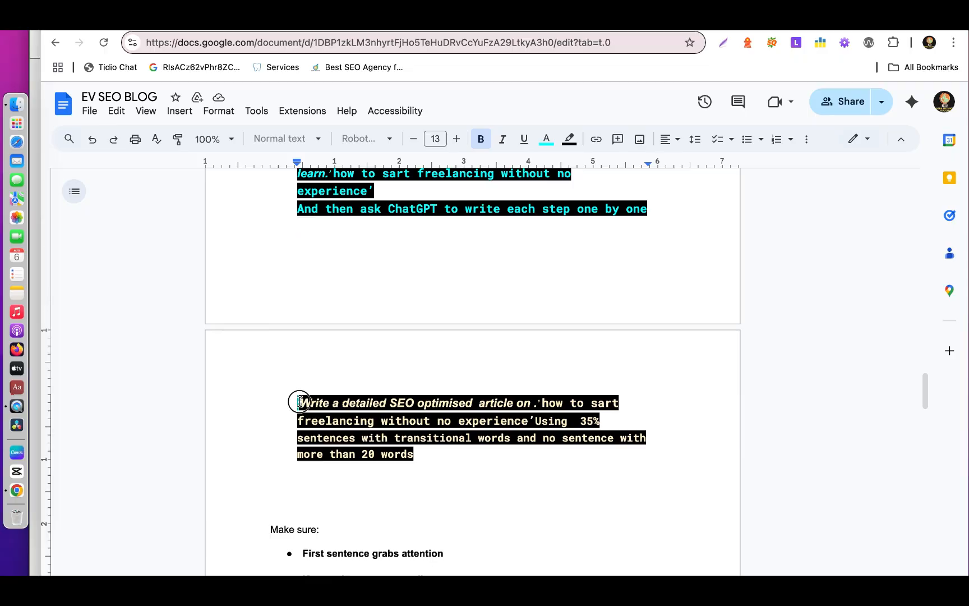
left_click_drag(298, 402, 421, 454)
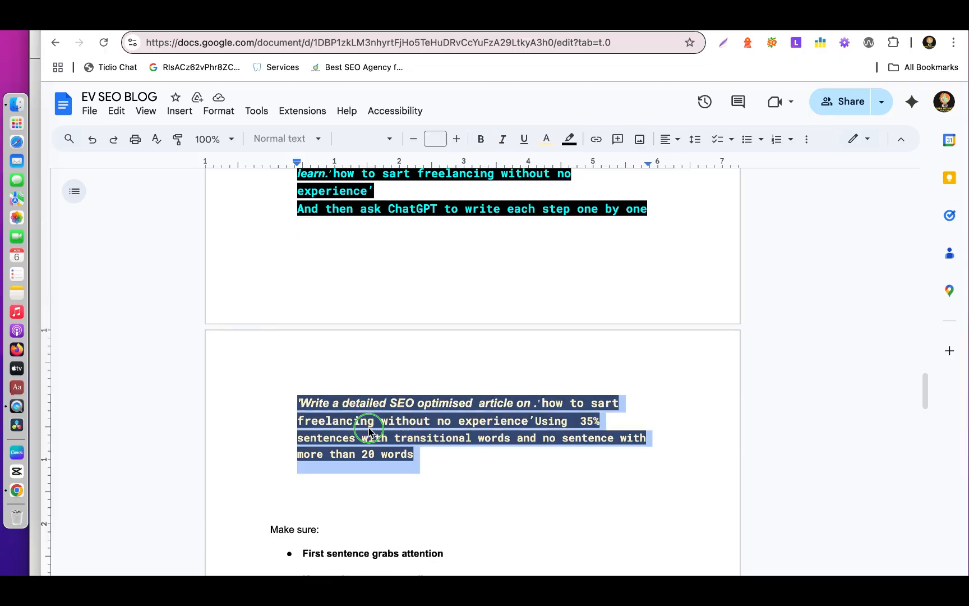
right_click(370, 430)
left_click(415, 290)
Paste the article prompt into the ChatGPT blog outline conversation, delete "no" before "experience", and send it.
left_click(325, 22)
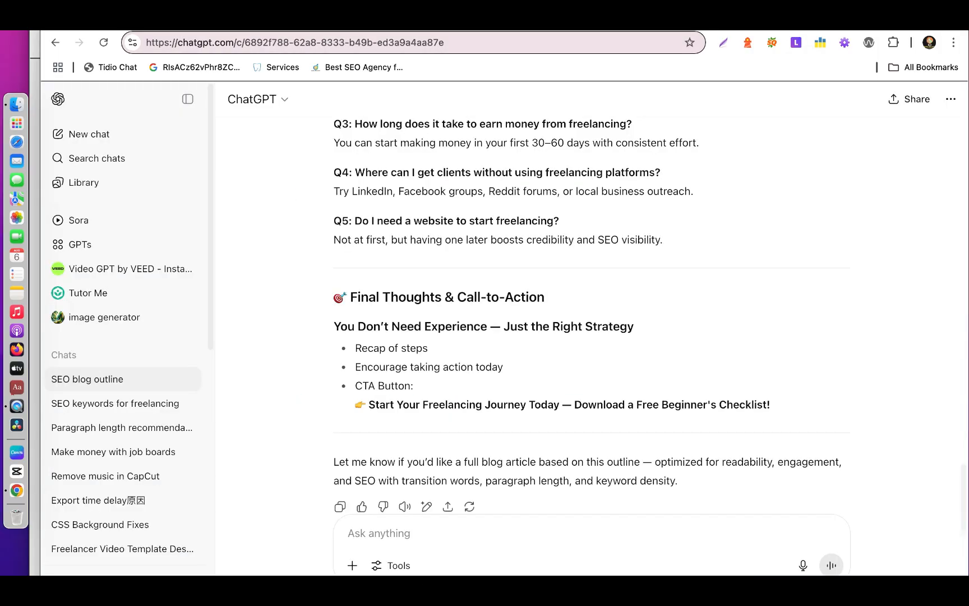
right_click(357, 532)
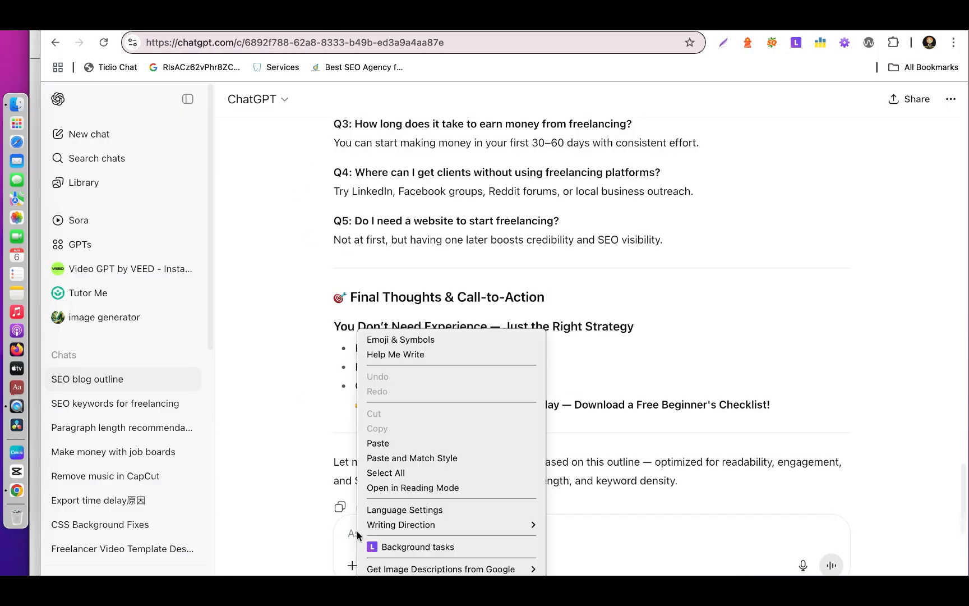
left_click(396, 444)
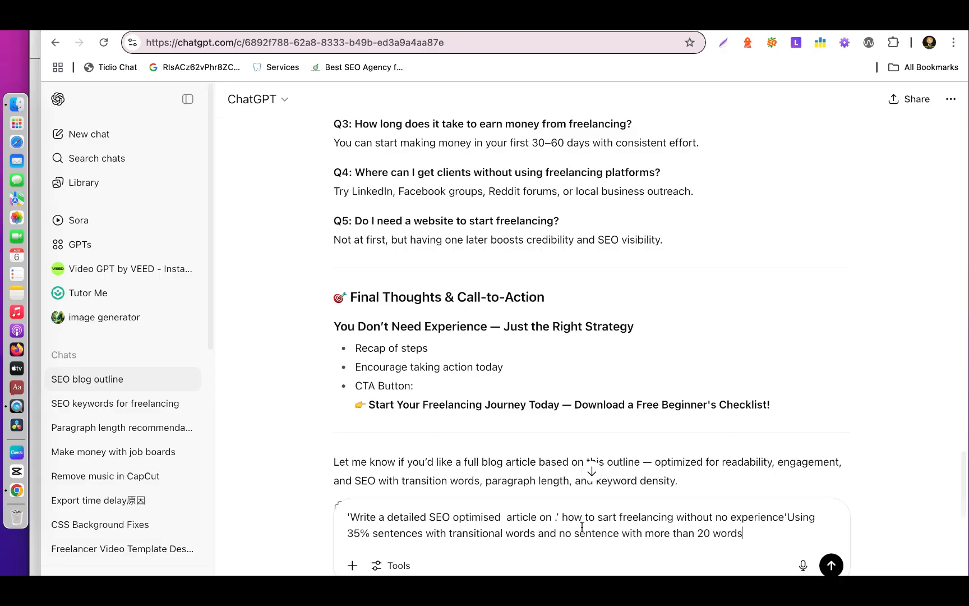
left_click(727, 516)
key("BackSpace")
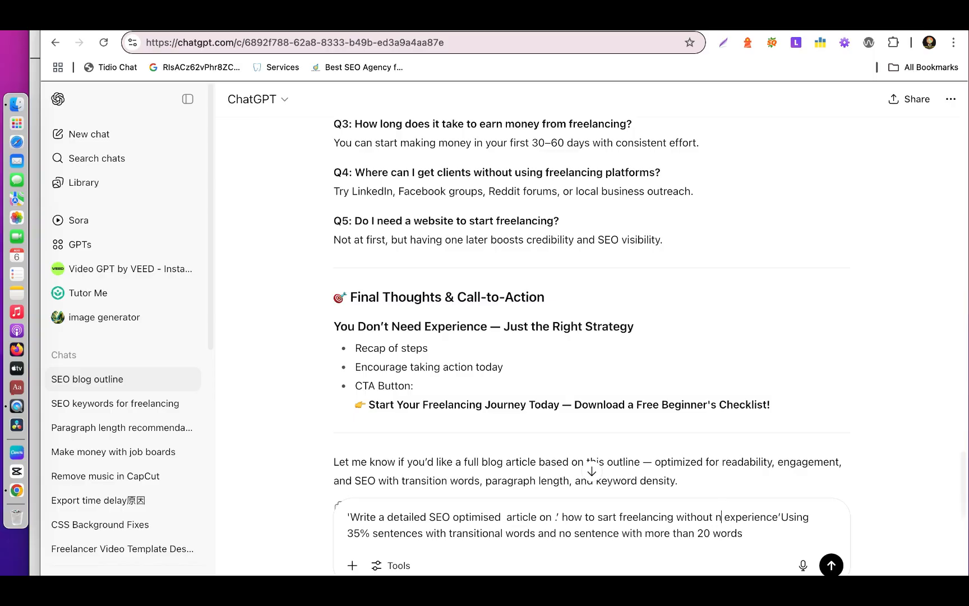
key("BackSpace")
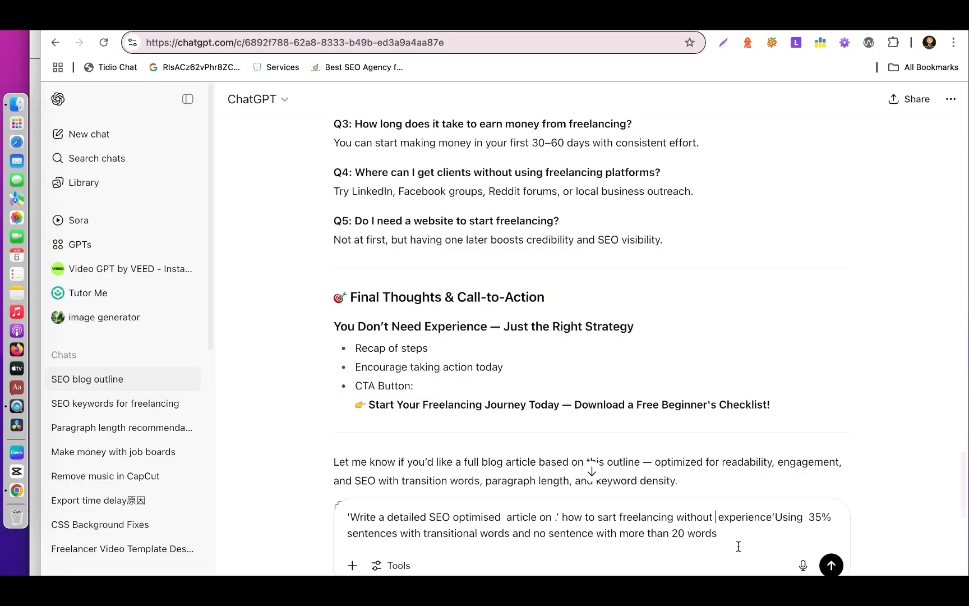
left_click(831, 565)
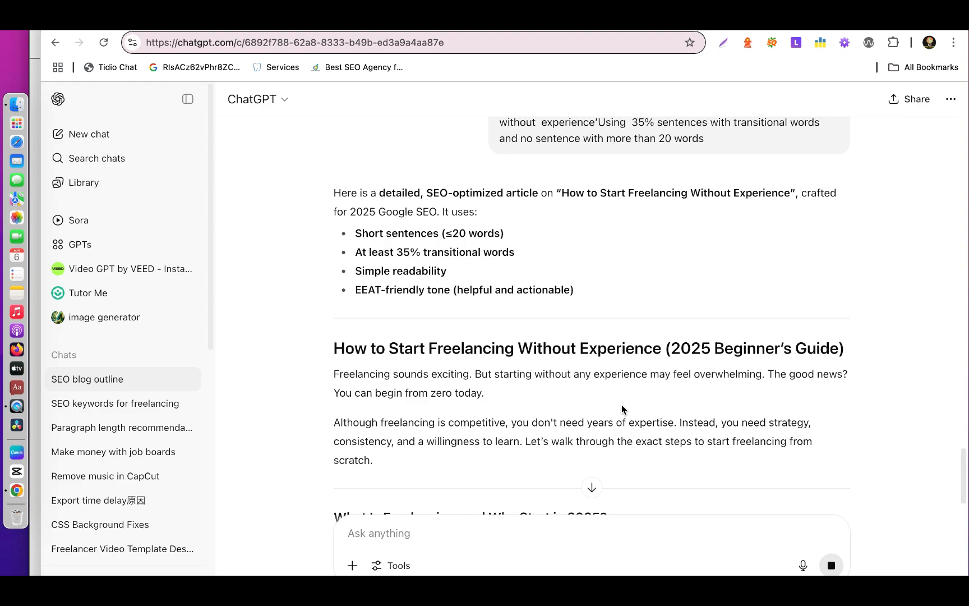
Follow the article as ChatGPT generates it through to the end, and copy the complete response.
left_click(592, 487)
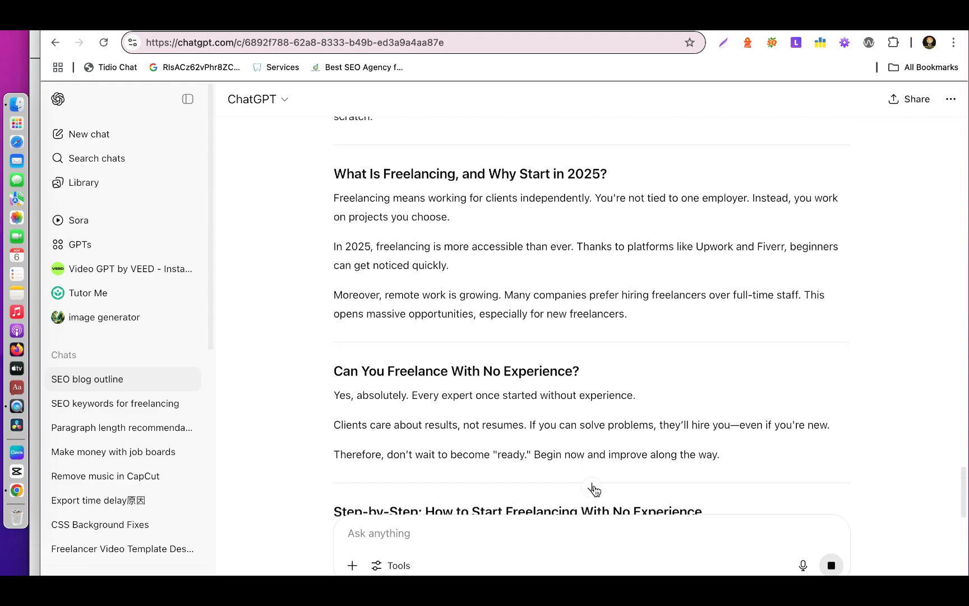
left_click(593, 489)
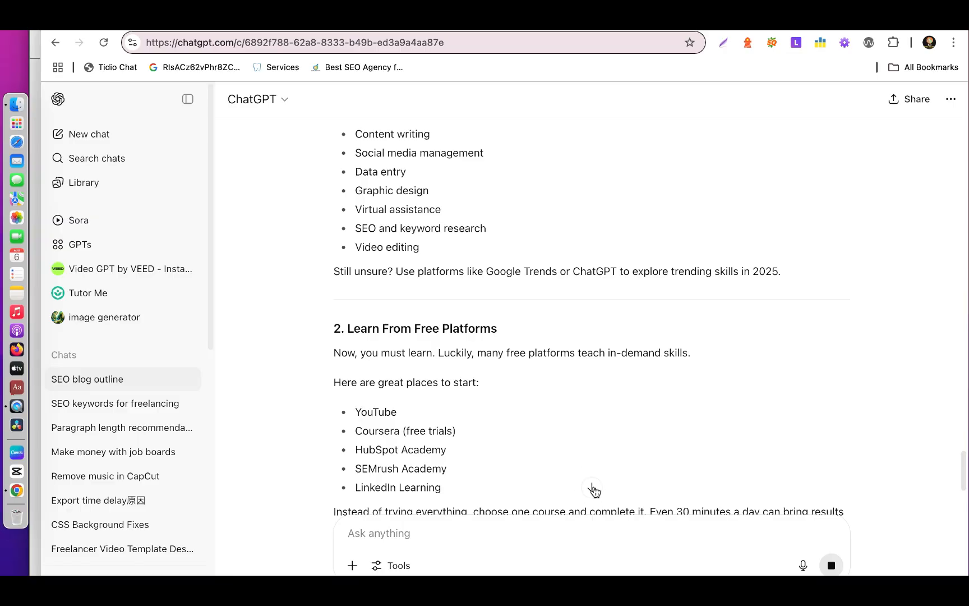
left_click(593, 488)
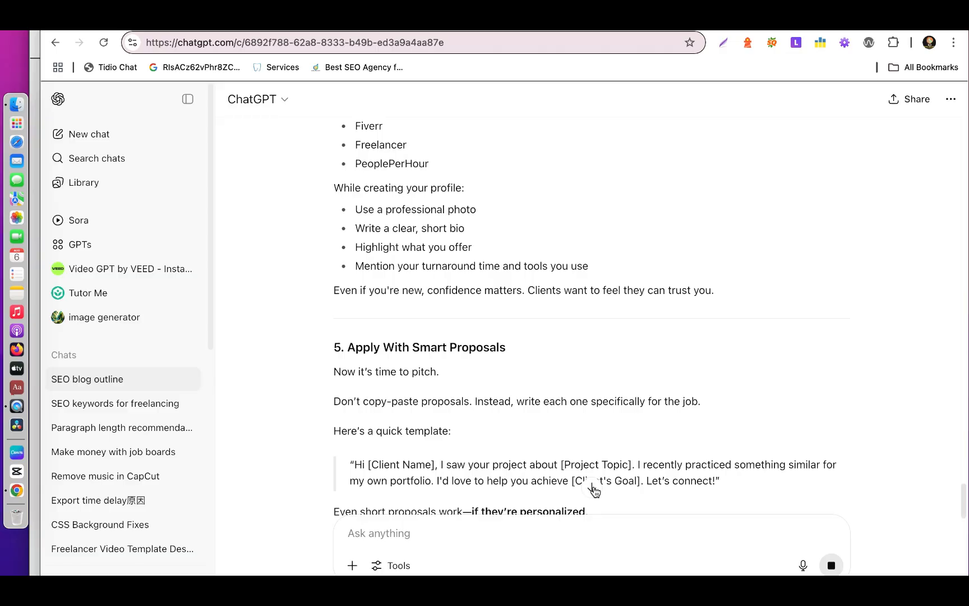
left_click(593, 488)
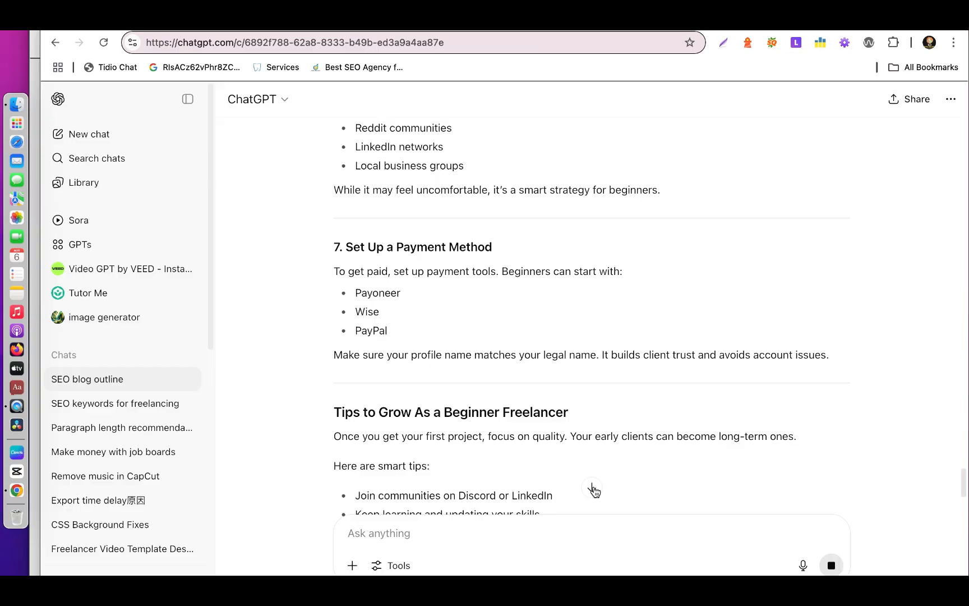
left_click(593, 487)
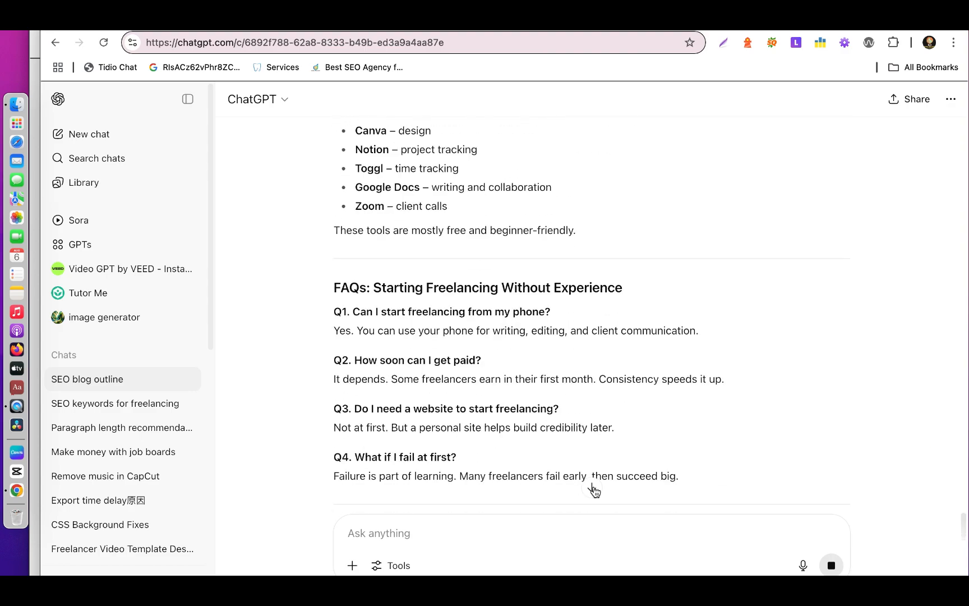
left_click(592, 489)
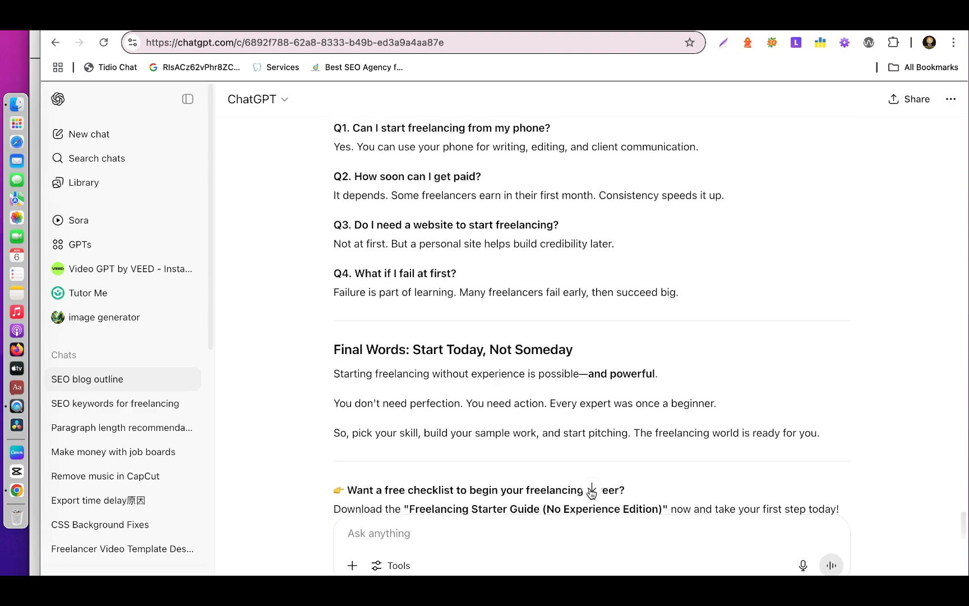
left_click(592, 488)
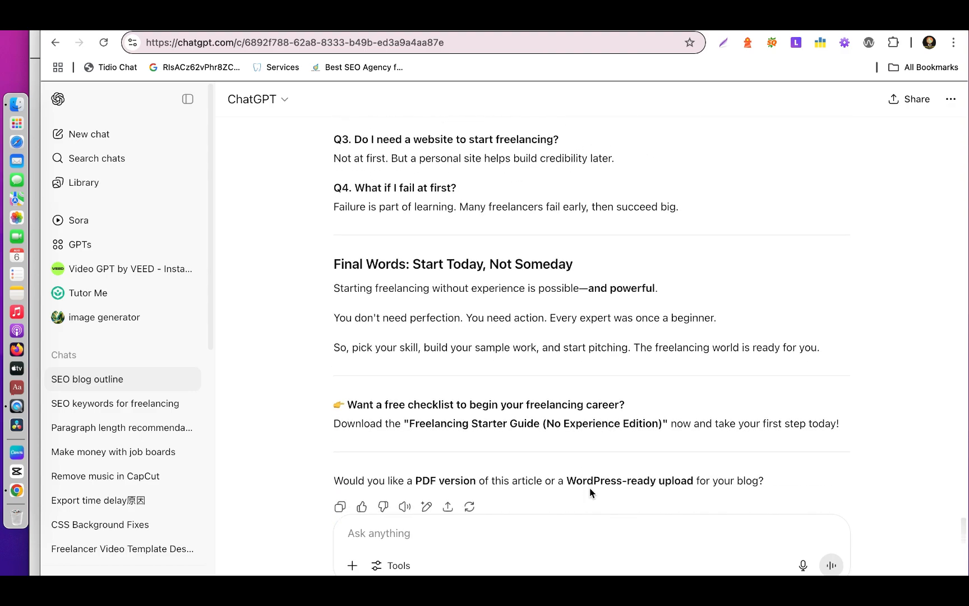
left_click(341, 506)
Switch to Google Docs, create a new blank document, and paste the copied freelancing article into it.
left_click(492, 22)
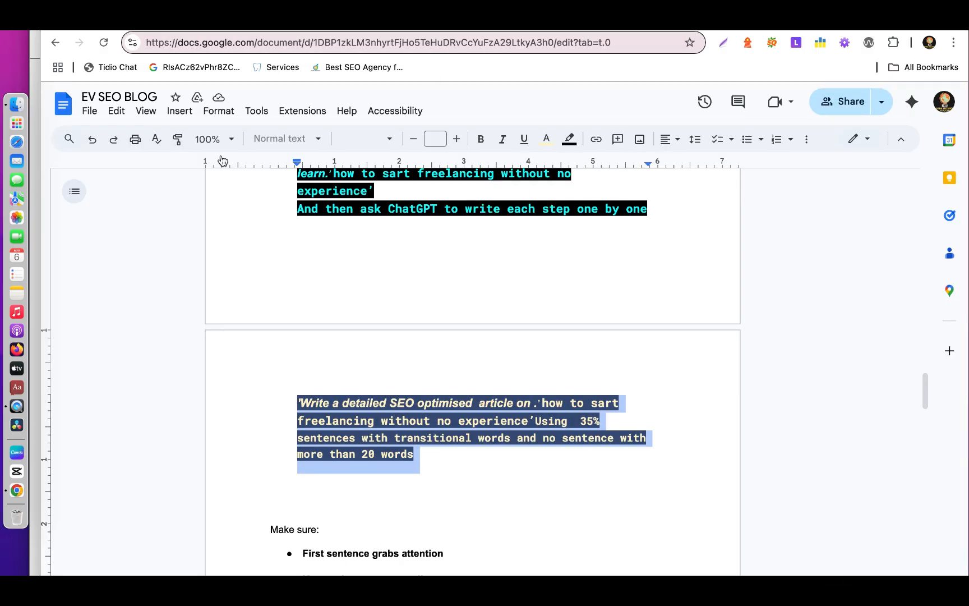
left_click(63, 105)
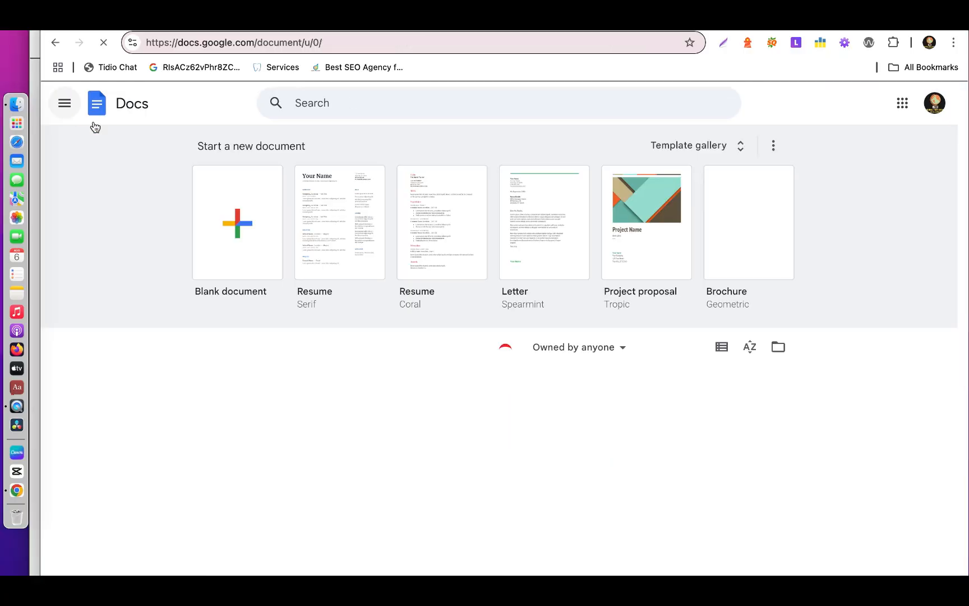
left_click(237, 222)
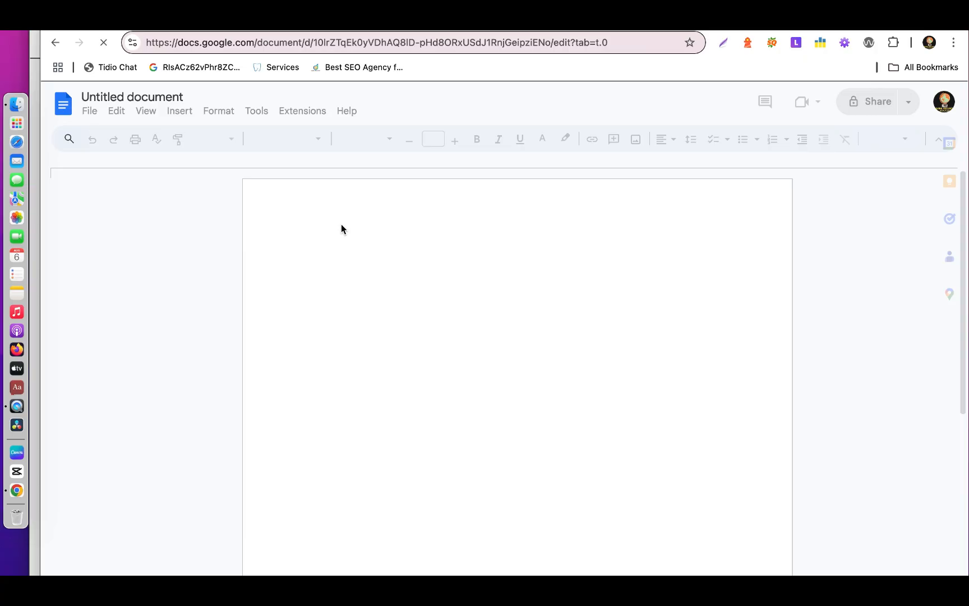
right_click(329, 258)
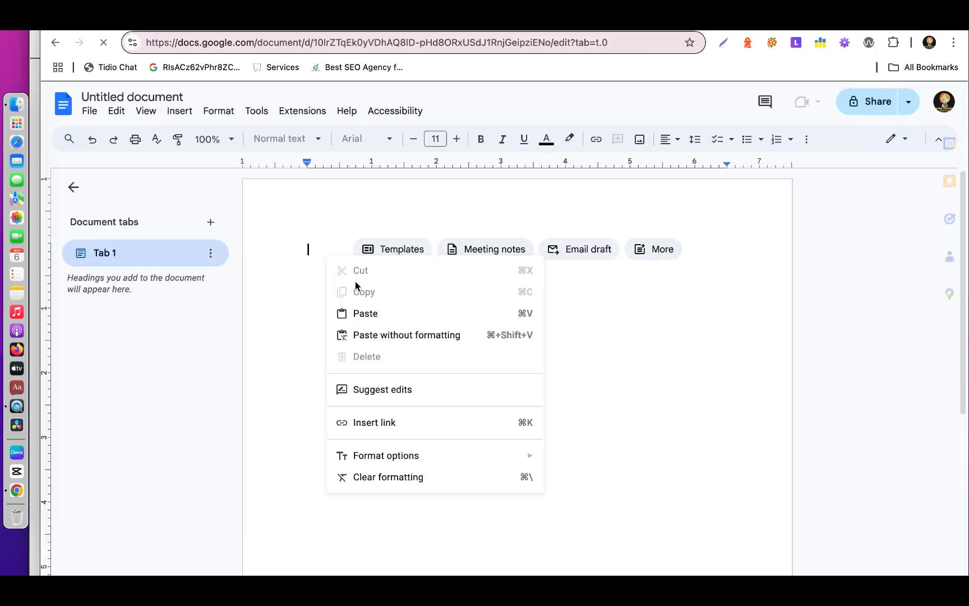
left_click(376, 313)
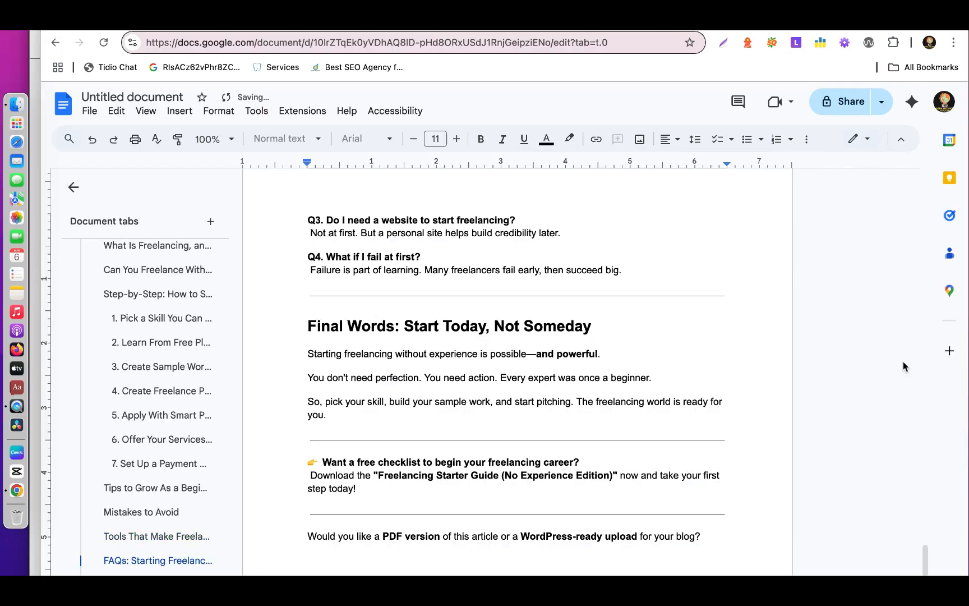
Review the pasted freelancing article, and reopen the EV SEO BLOG document to read its meta title, linking and readability guidance.
left_click_drag(925, 559, 928, 207)
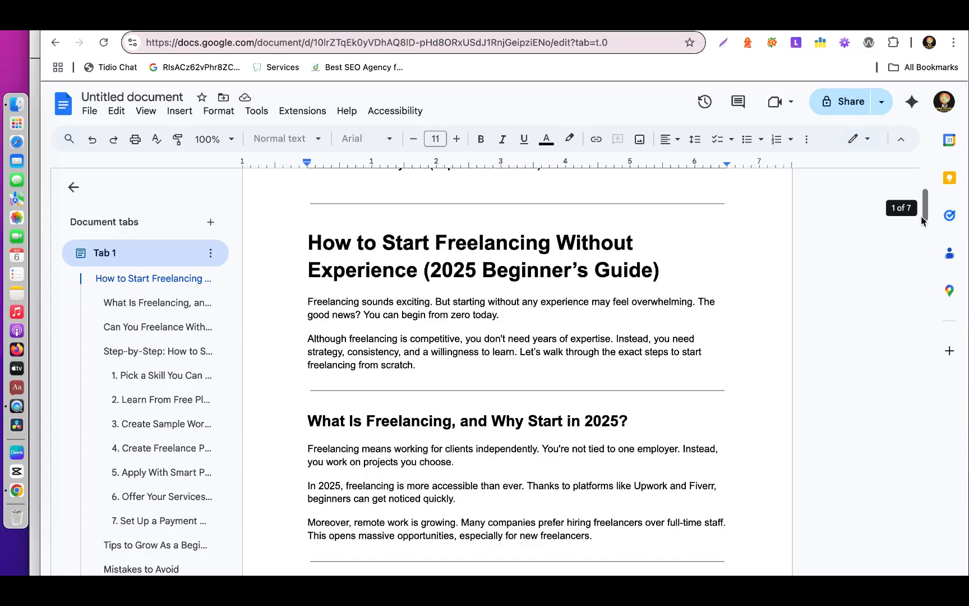
left_click_drag(924, 207, 925, 260)
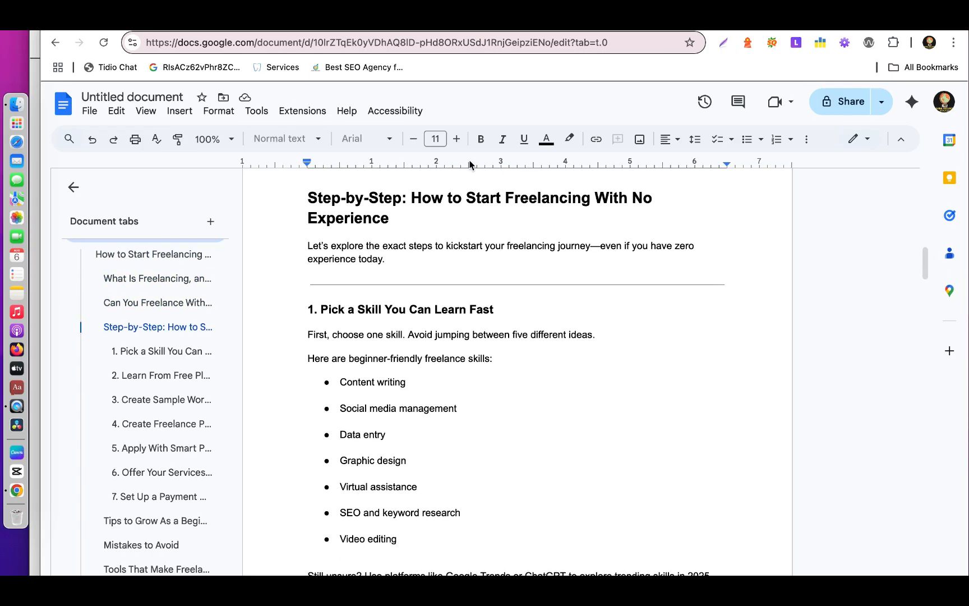
left_click(68, 108)
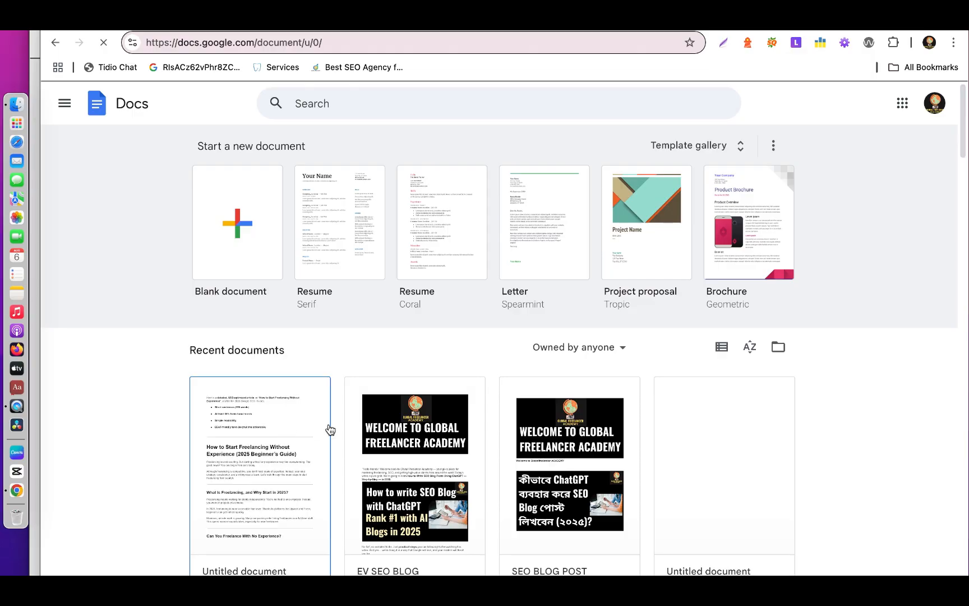
left_click(393, 424)
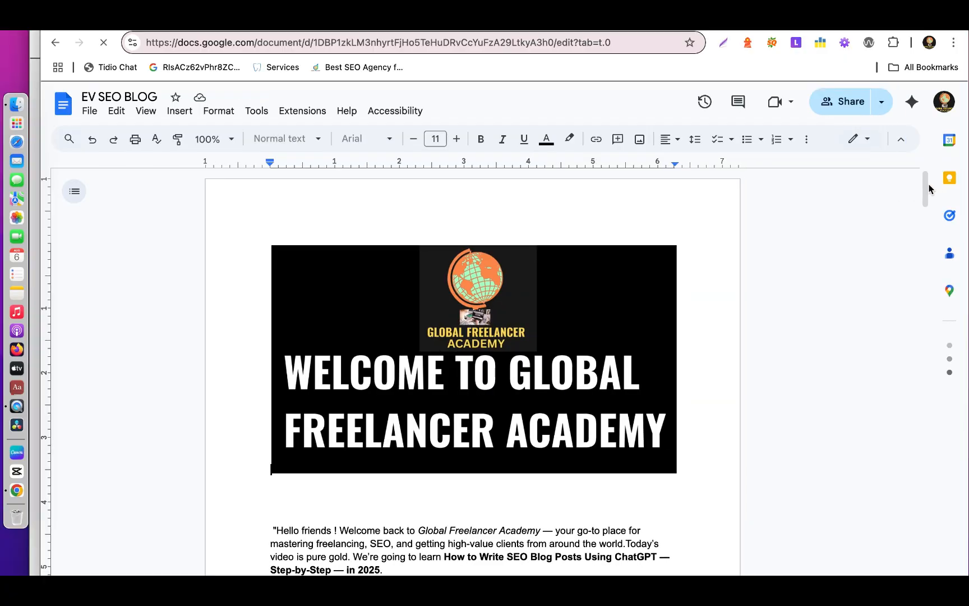
left_click_drag(926, 185, 924, 491)
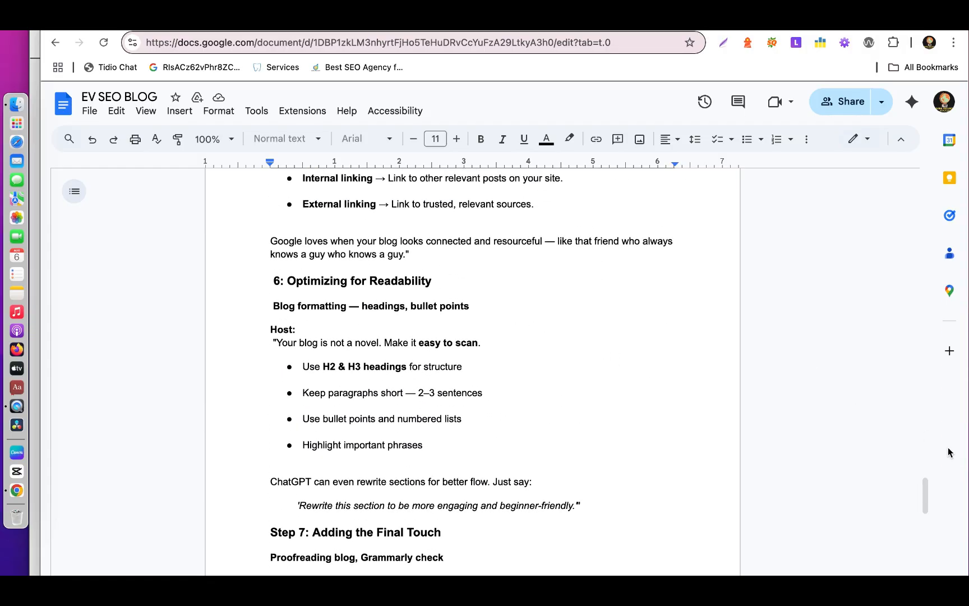
left_click_drag(928, 498, 928, 484)
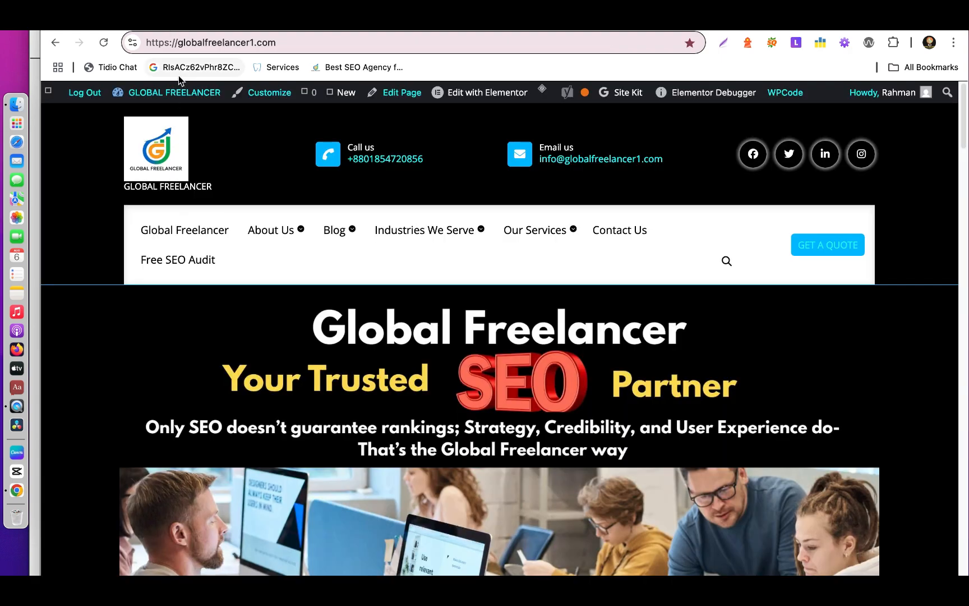
From the Global Freelancer website, open its WordPress dashboard and start a new page.
mouse_move(179, 98)
left_click(138, 118)
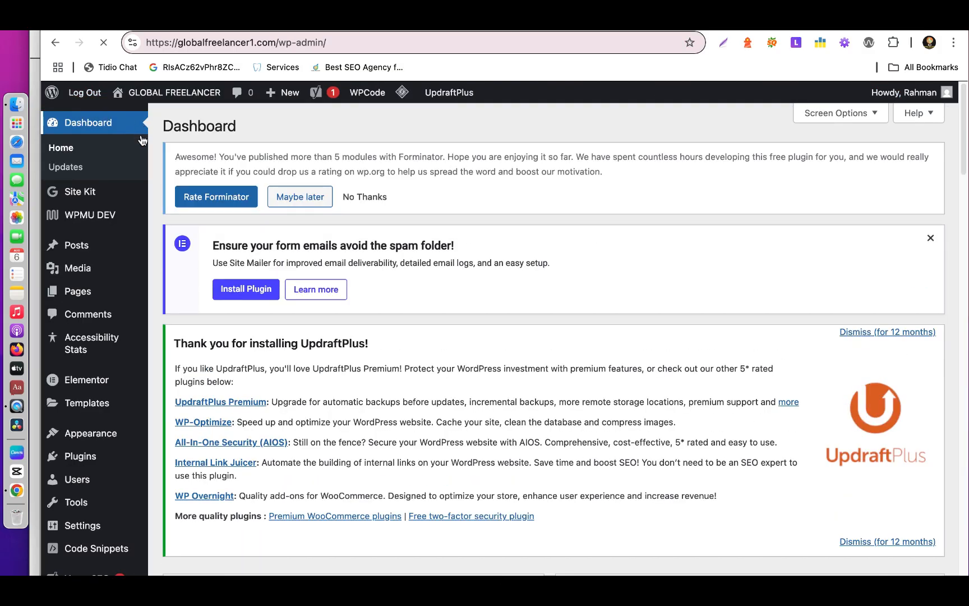
mouse_move(84, 296)
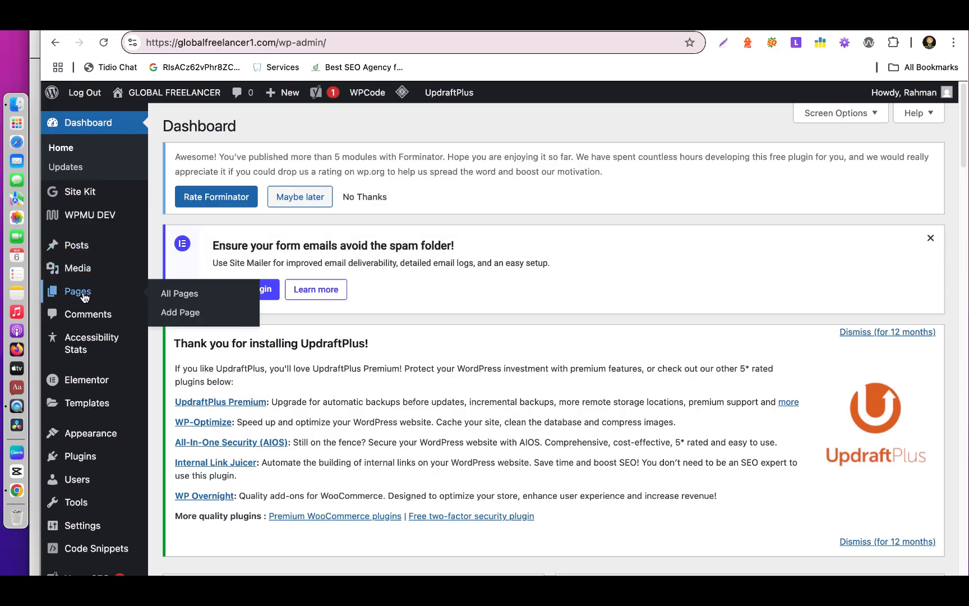
left_click(189, 317)
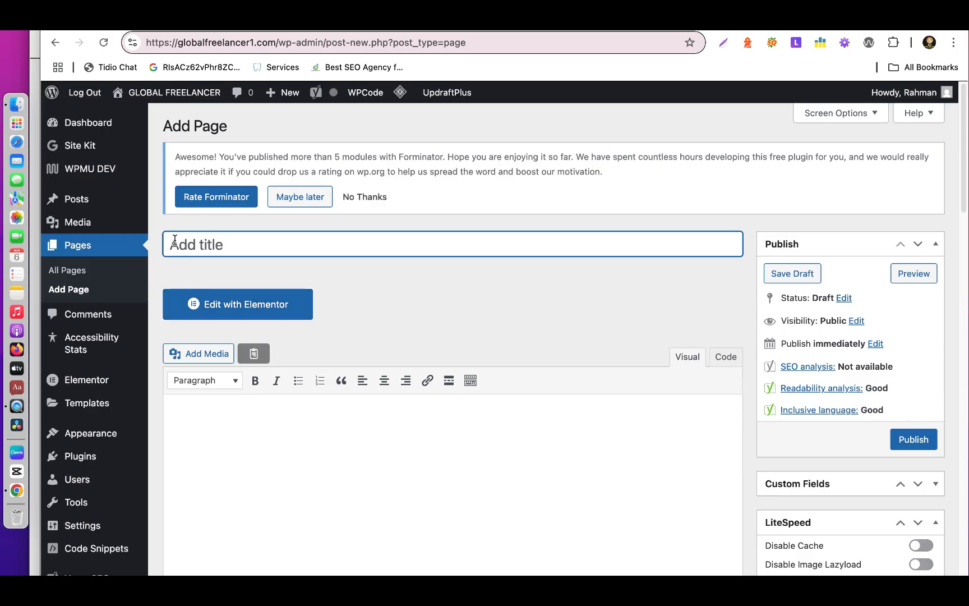
Title the new page "freelancing" and paste the copied article into its body.
type("freel")
type("ancing")
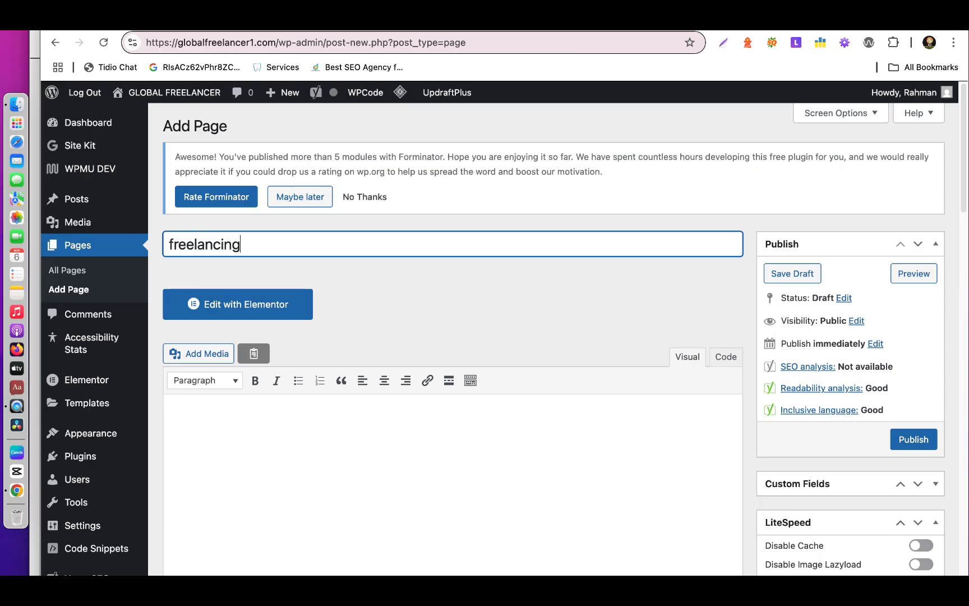
left_click(192, 412)
right_click(193, 412)
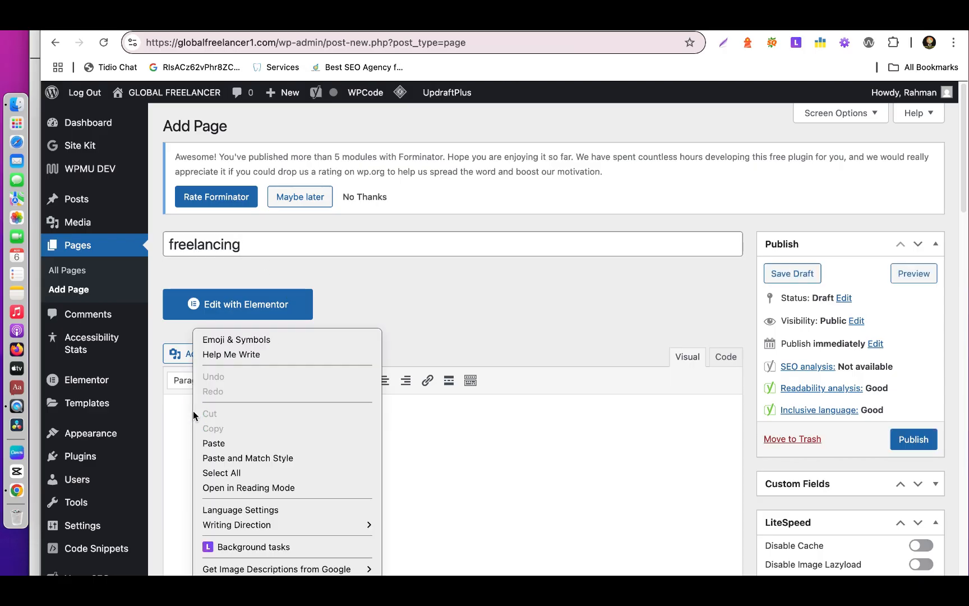
left_click(218, 442)
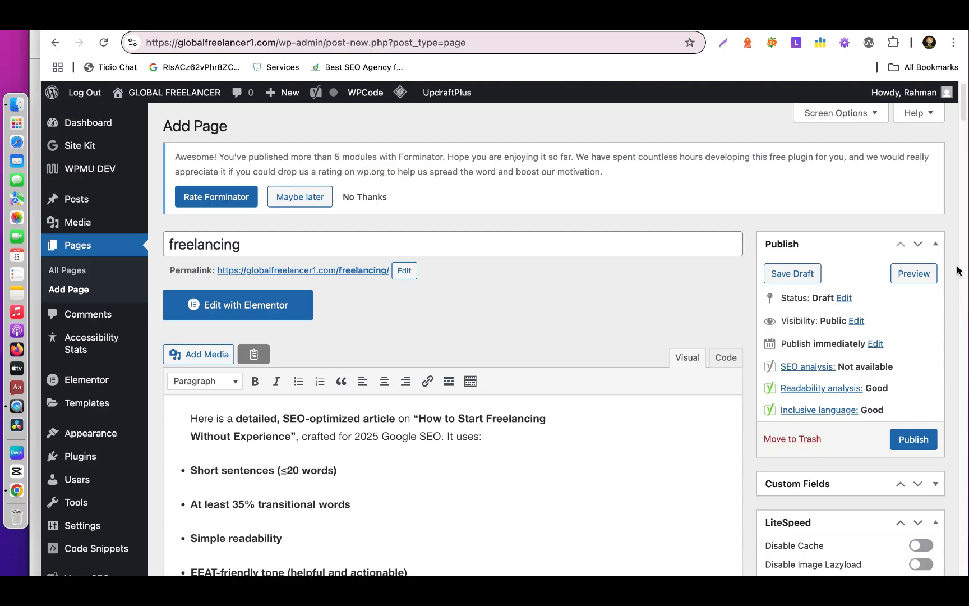
Delete ChatGPT's introductory sentence and its bullet list above the "How to Start Freelancing Without Experience (2025 Beginner's Guide)" heading.
left_click_drag(964, 107, 964, 132)
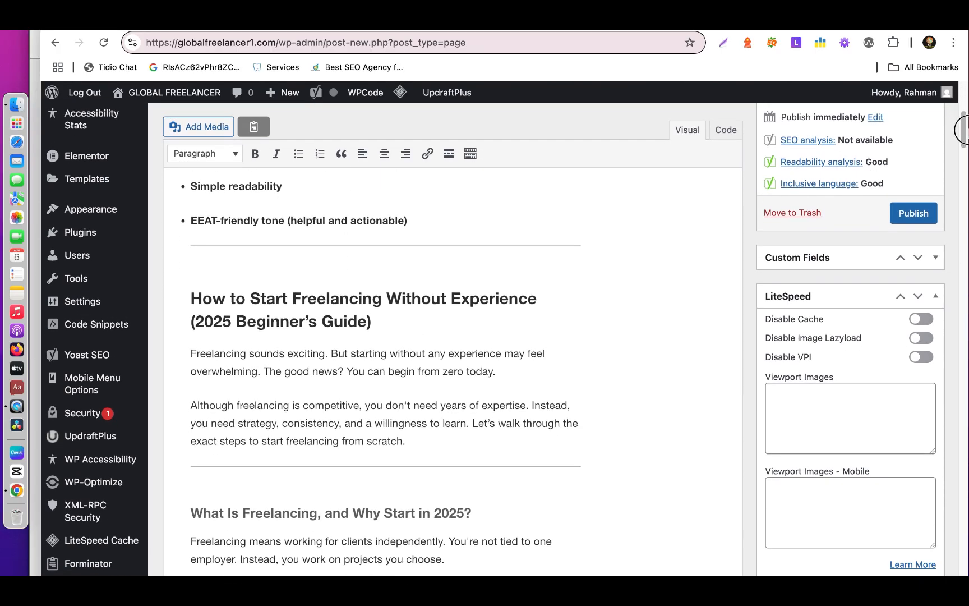
left_click(417, 219)
left_click_drag(417, 219, 279, 162)
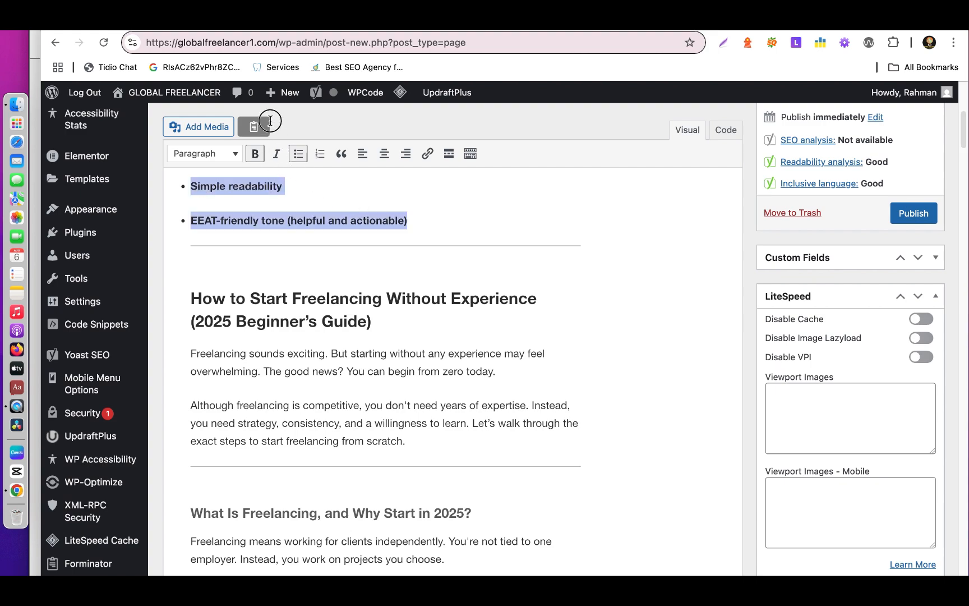
key("BackSpace")
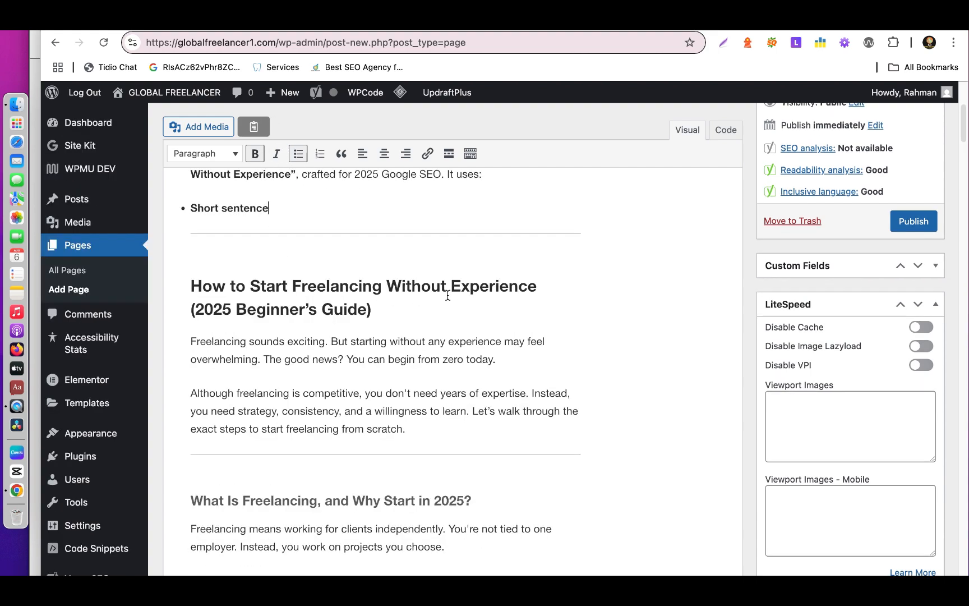
left_click(270, 210)
left_click_drag(269, 210, 177, 151)
key("BackSpace")
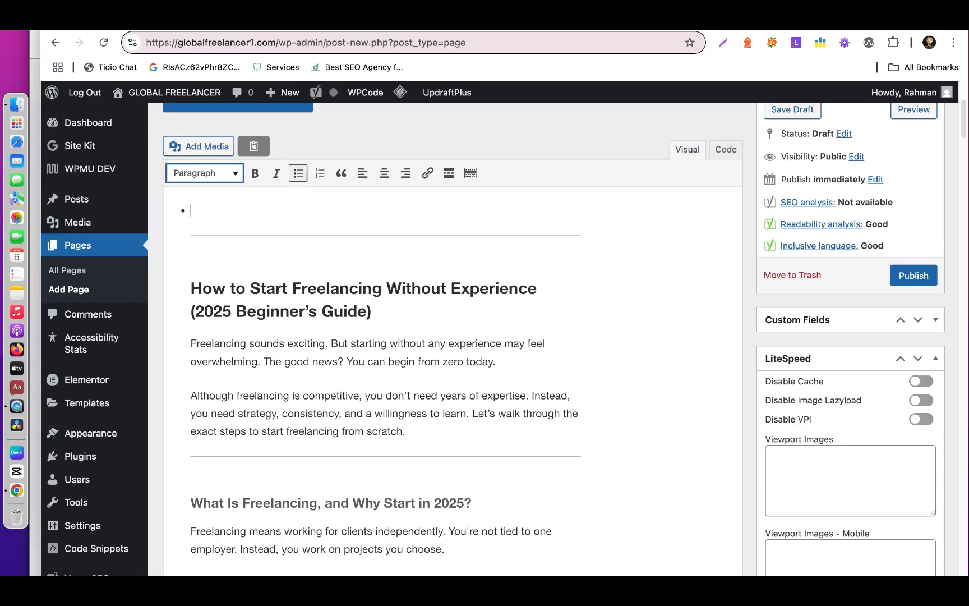
left_click_drag(198, 215, 184, 210)
key("BackSpace")
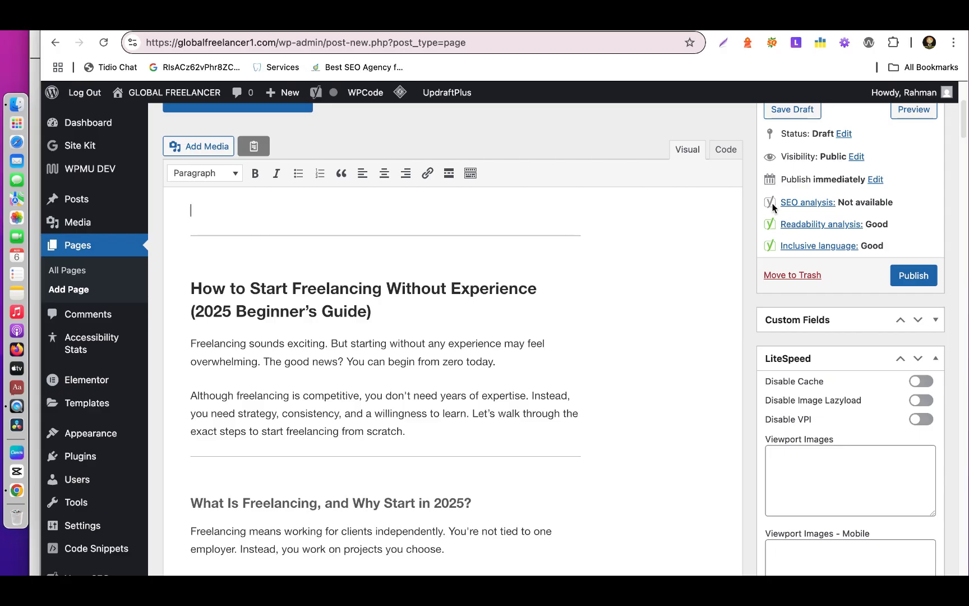
Examine the page's Yoast SEO settings, from focus keyphrase, SEO title, slug and meta description to the analysis sections.
left_click_drag(963, 119, 962, 519)
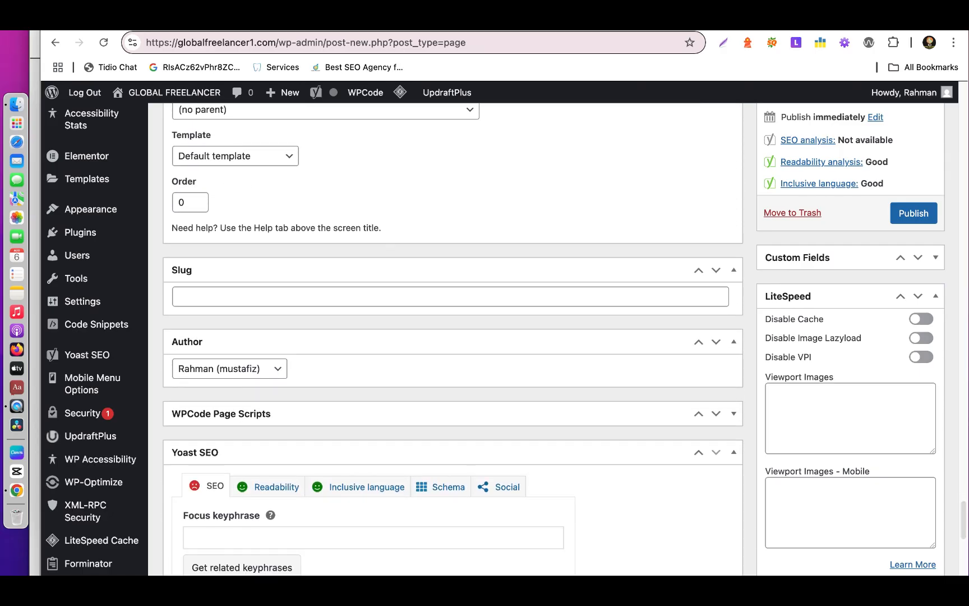
left_click(200, 537)
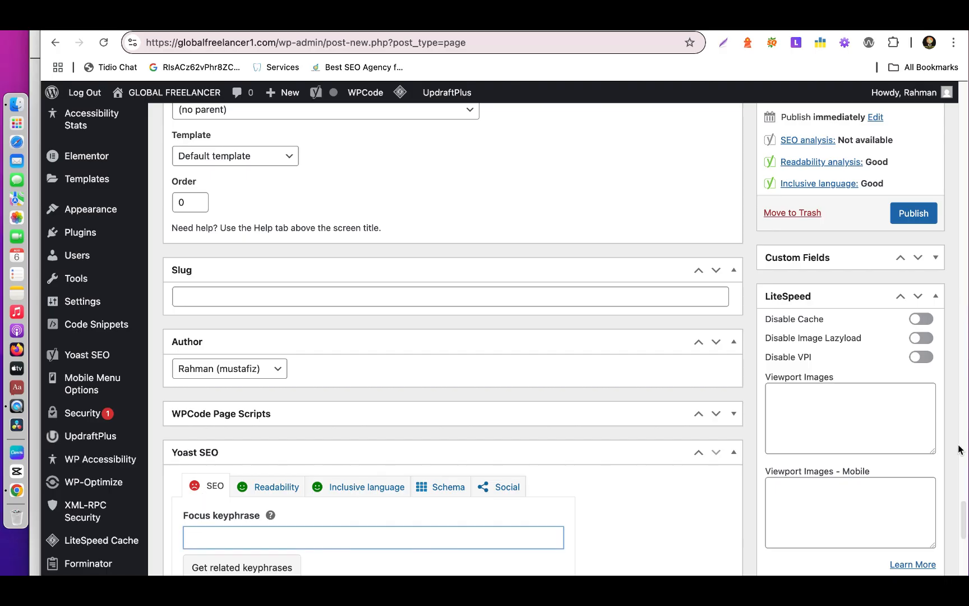
left_click_drag(964, 513, 966, 527)
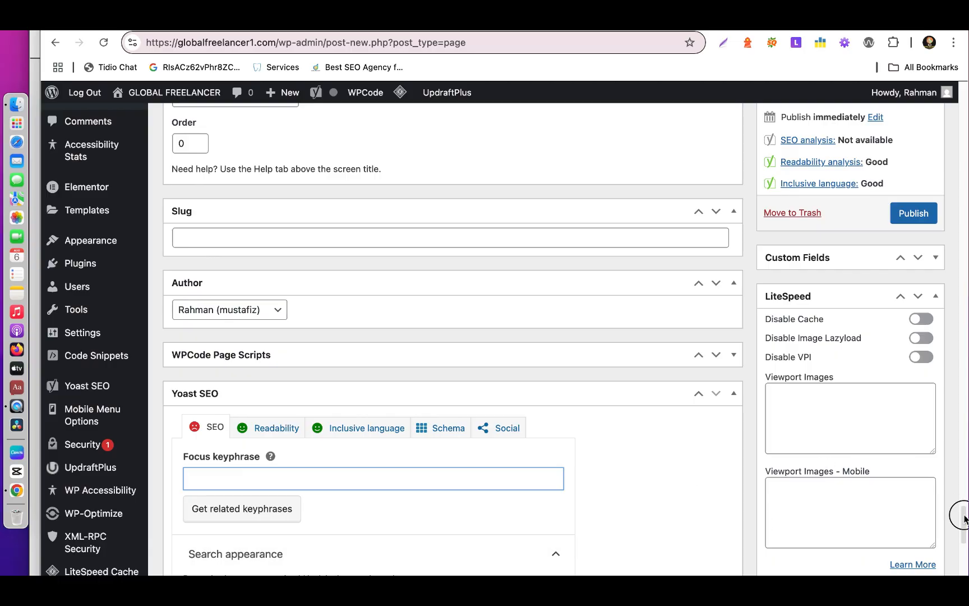
left_click_drag(963, 519, 965, 566)
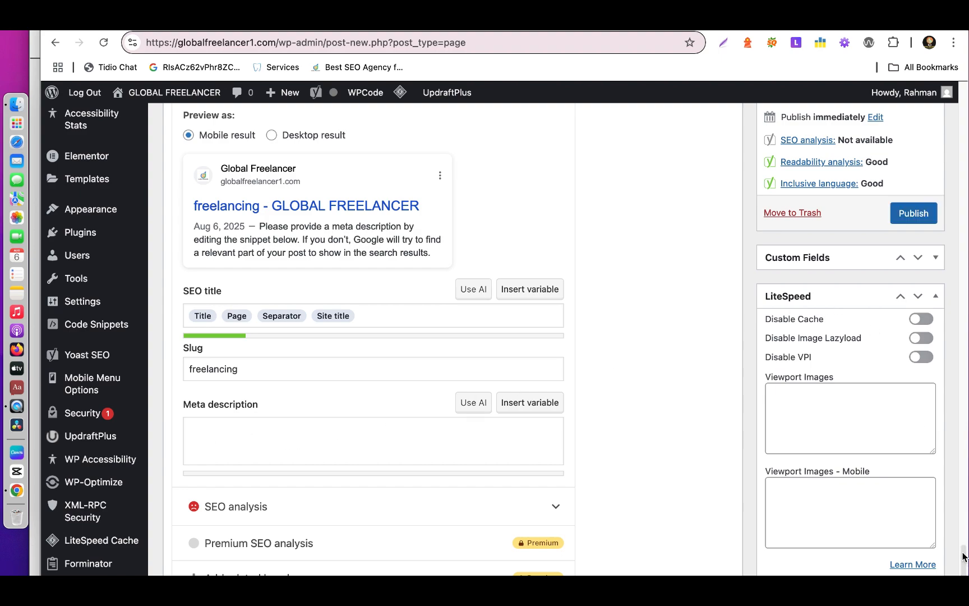
left_click_drag(962, 556, 963, 577)
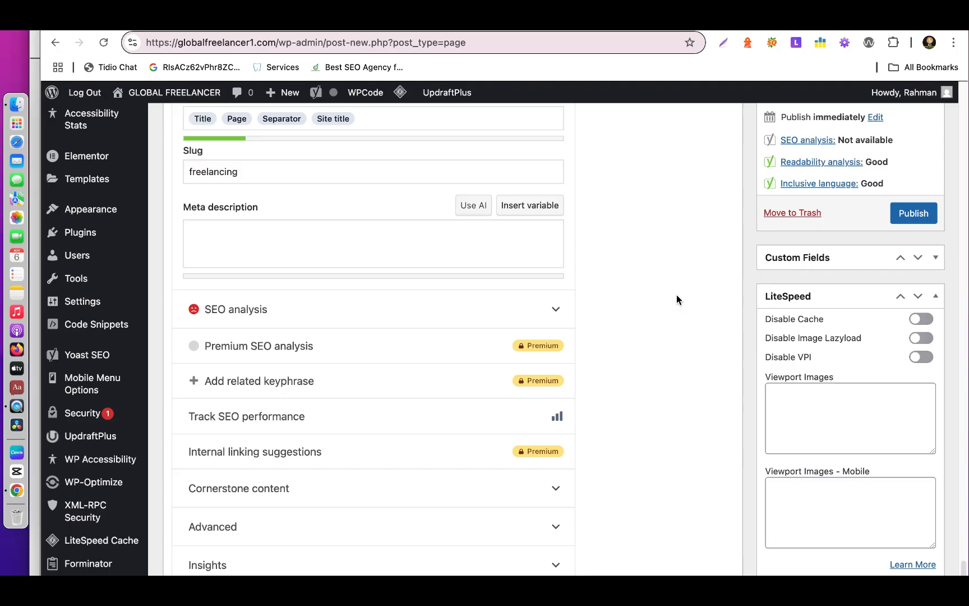
Switch back to the EV SEO BLOG document and read the final touch, publishing and promoting, and outro sections through to the end.
left_click(442, 22)
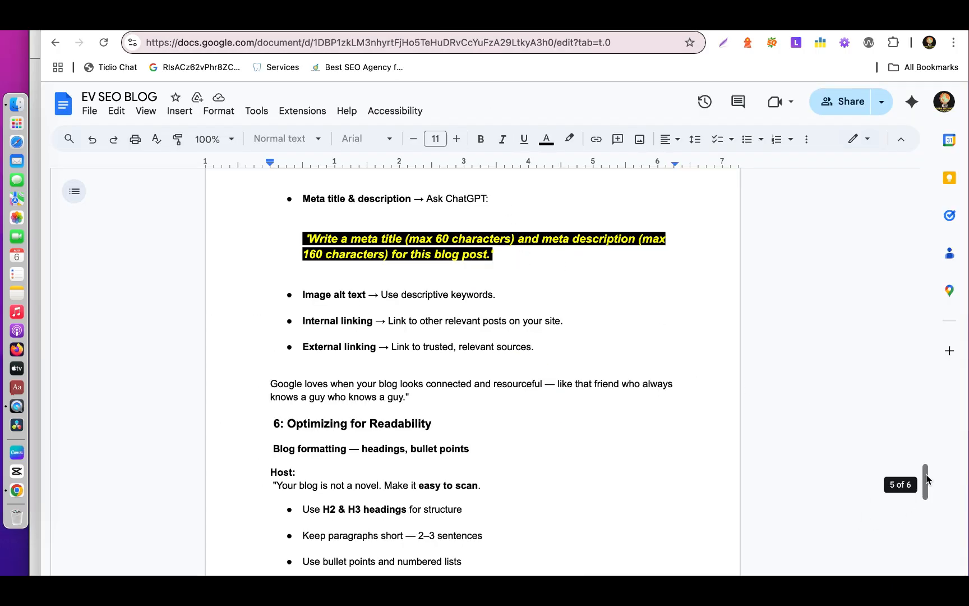
left_click_drag(927, 479, 933, 523)
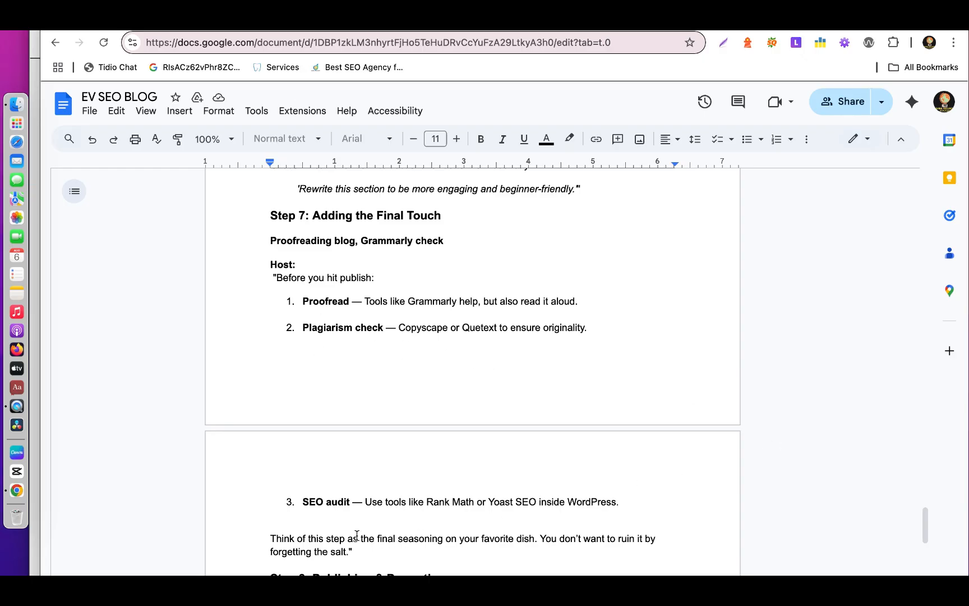
left_click_drag(925, 516, 929, 547)
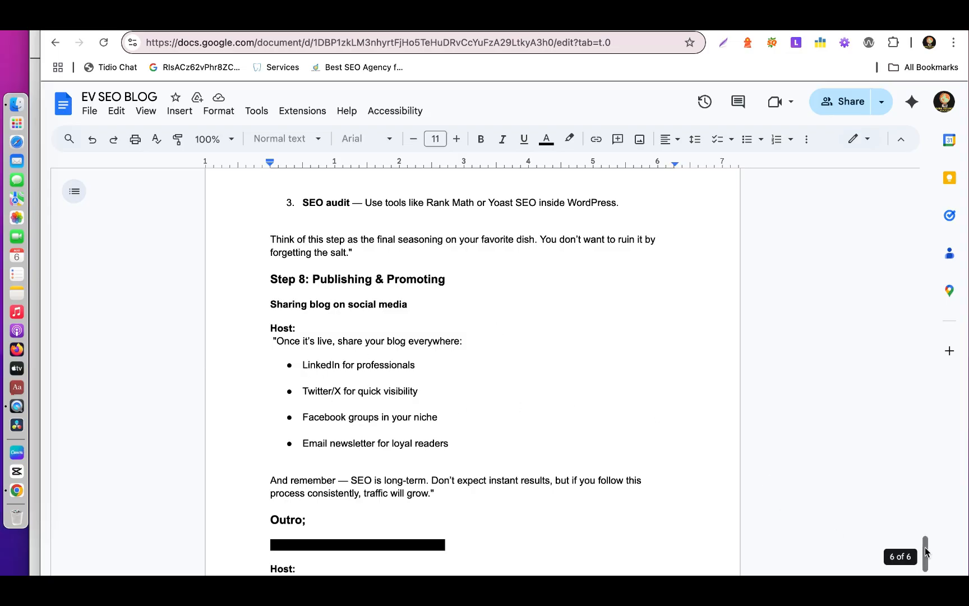
left_click_drag(924, 550, 926, 561)
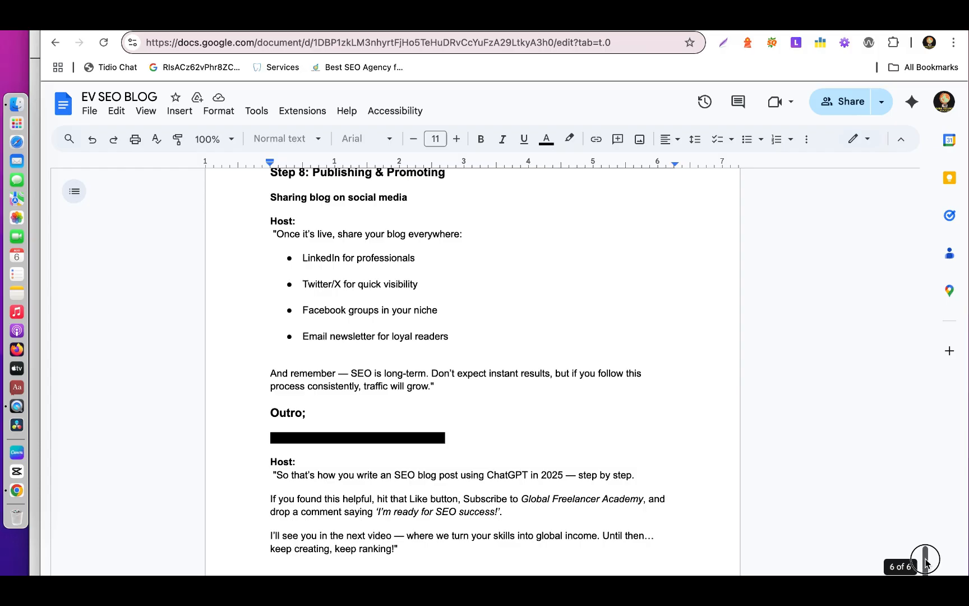
left_click_drag(925, 559, 925, 577)
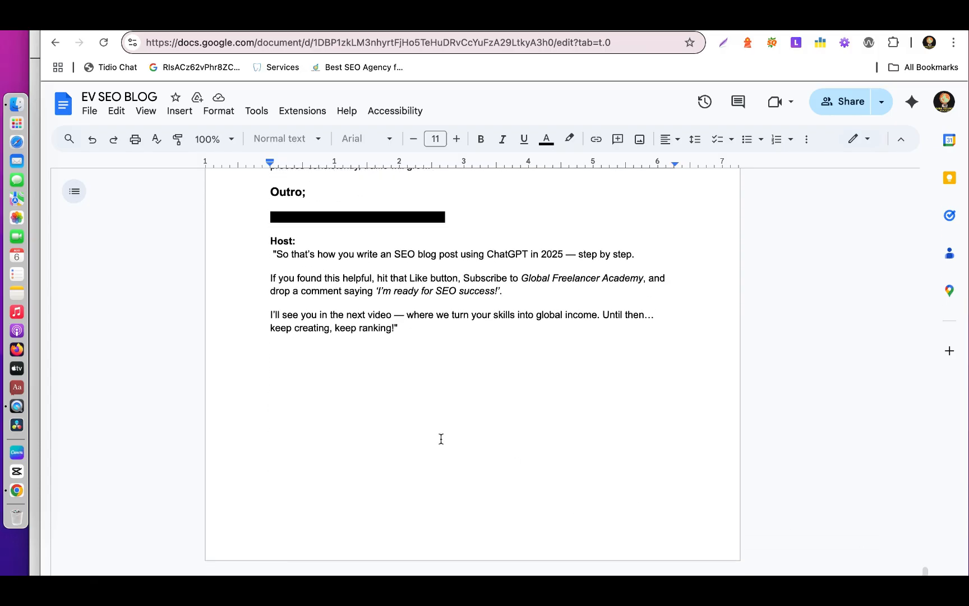